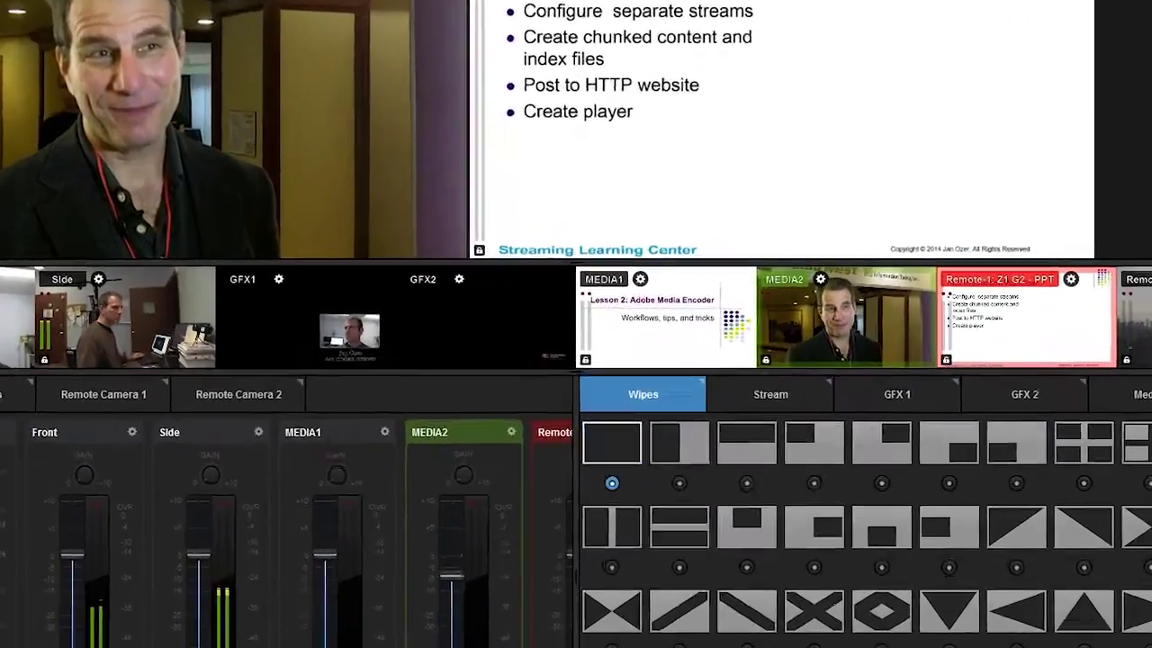
Check Front's video source in Settings without changing it, then cue GFX1 and the GFX2 logo in preview
click(1128, 14)
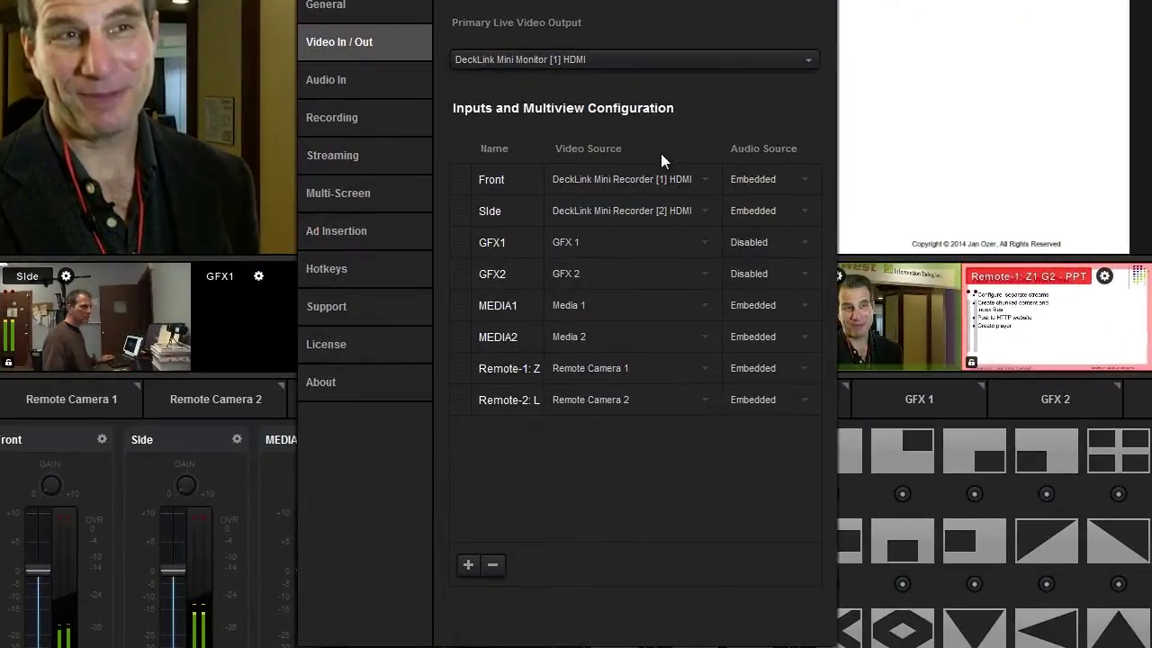
click(708, 181)
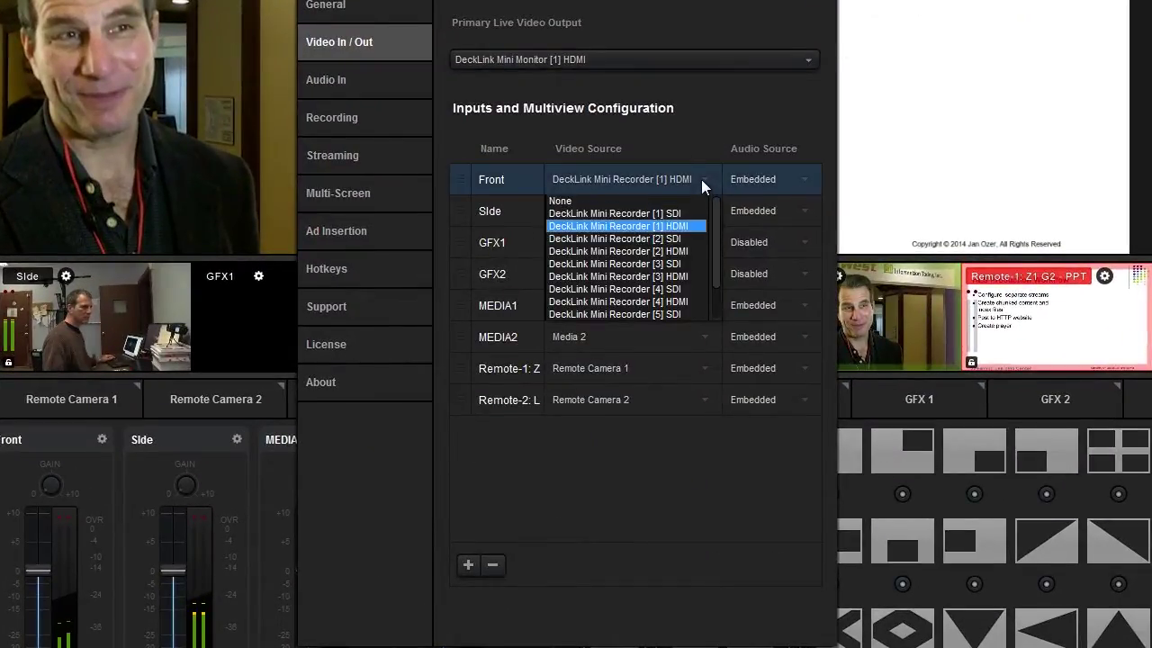
click(710, 130)
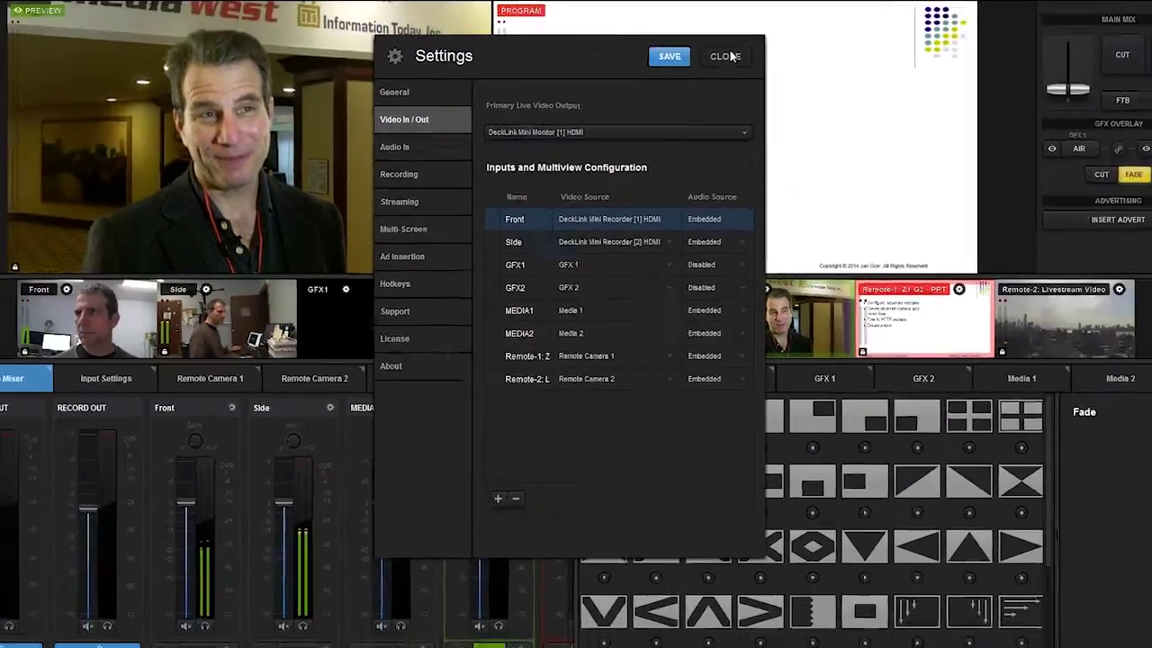
click(728, 52)
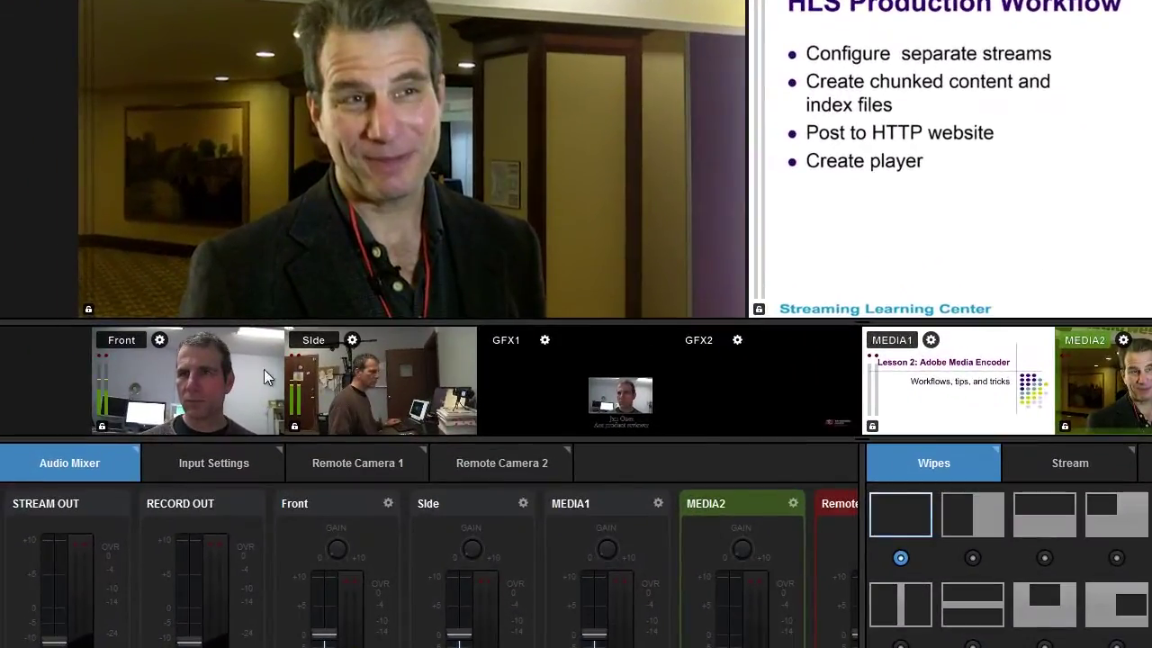
click(570, 372)
click(725, 377)
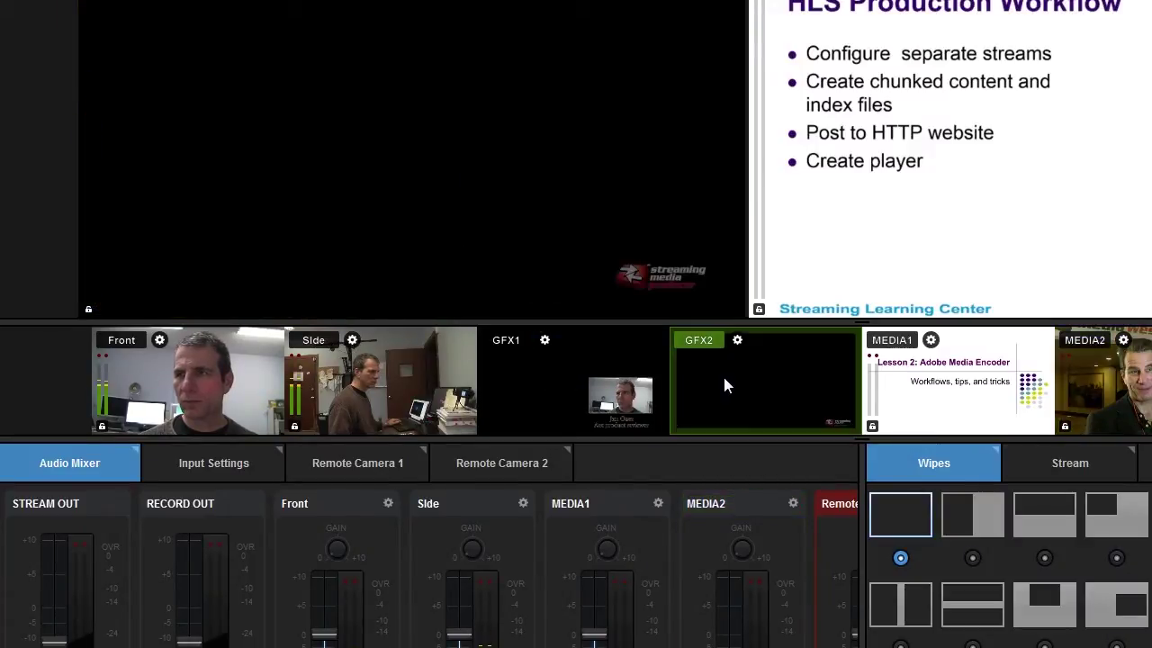
Open the GFX 1 PiP template, add a static text box, then delete it
click(981, 423)
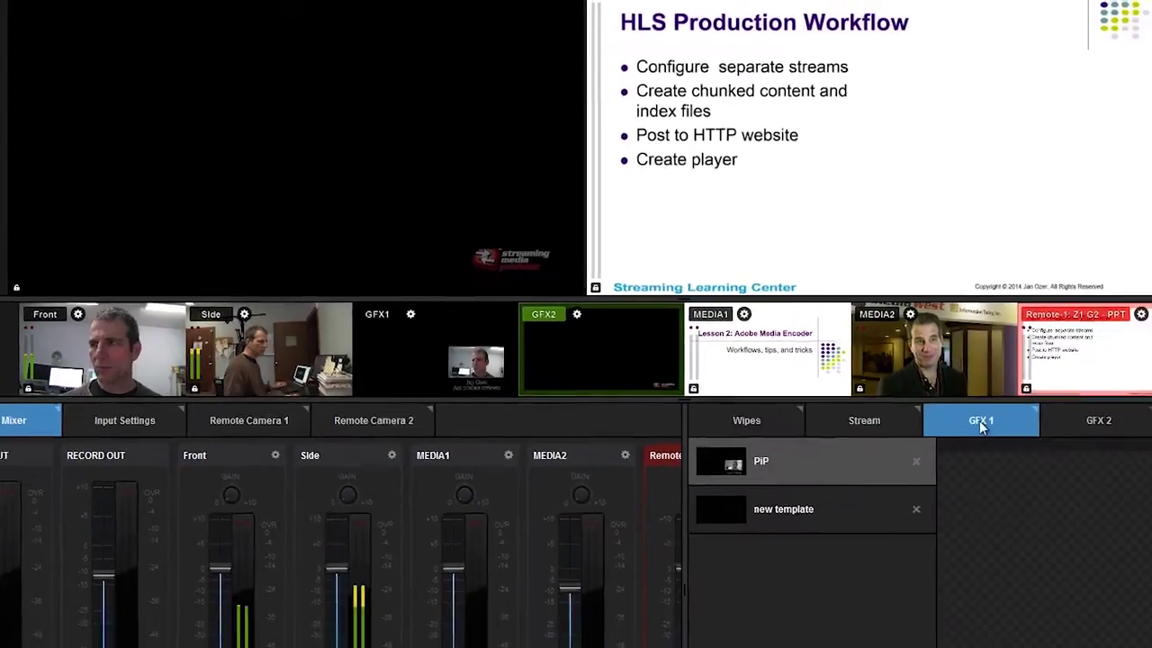
double_click(981, 425)
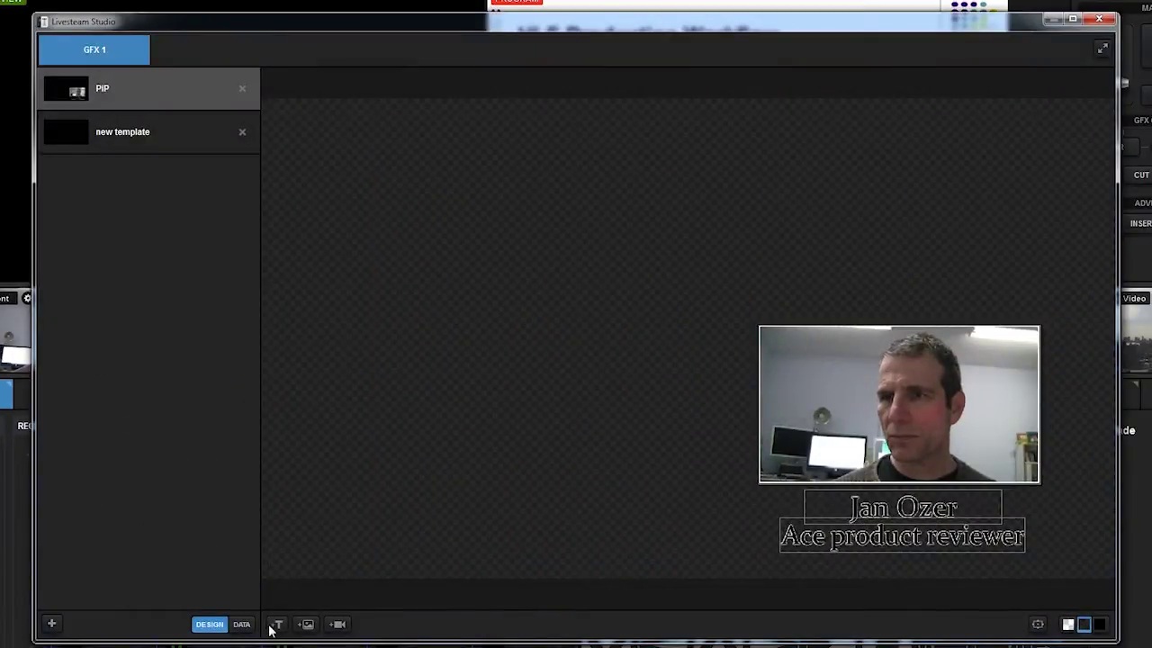
click(272, 626)
click(282, 581)
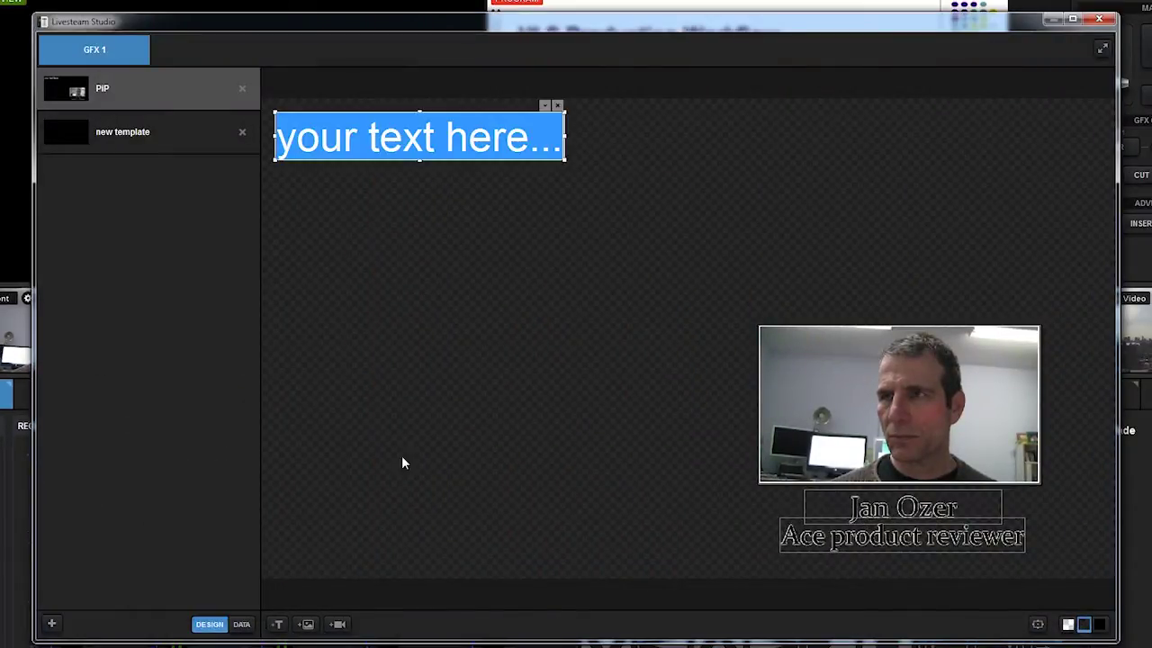
click(545, 107)
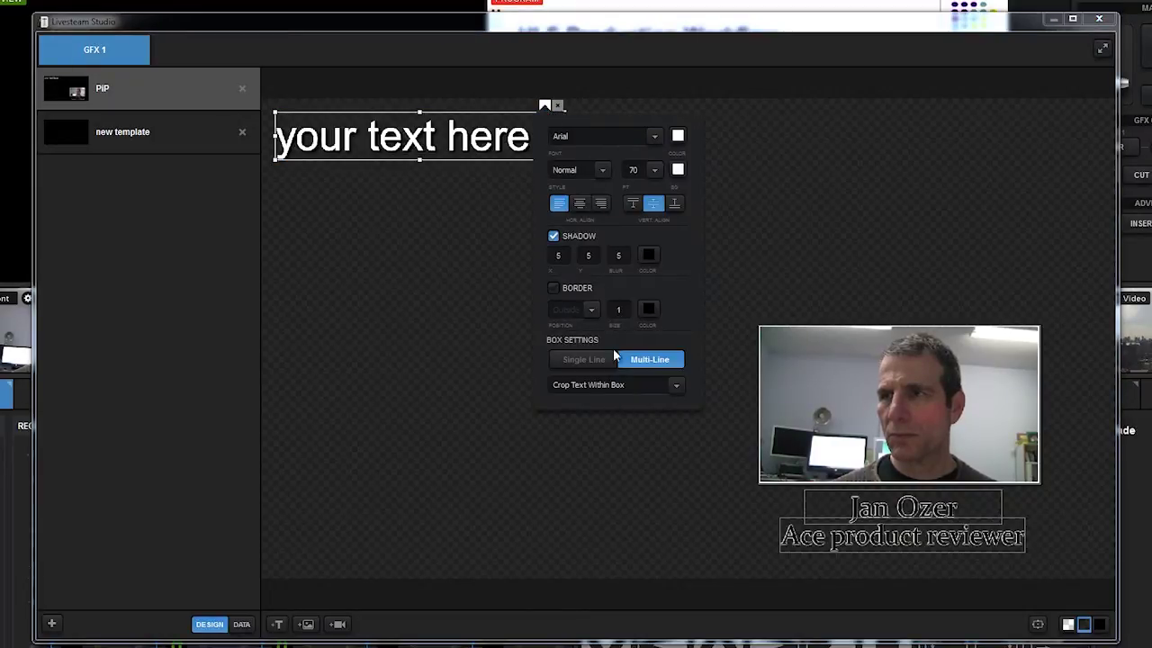
click(558, 106)
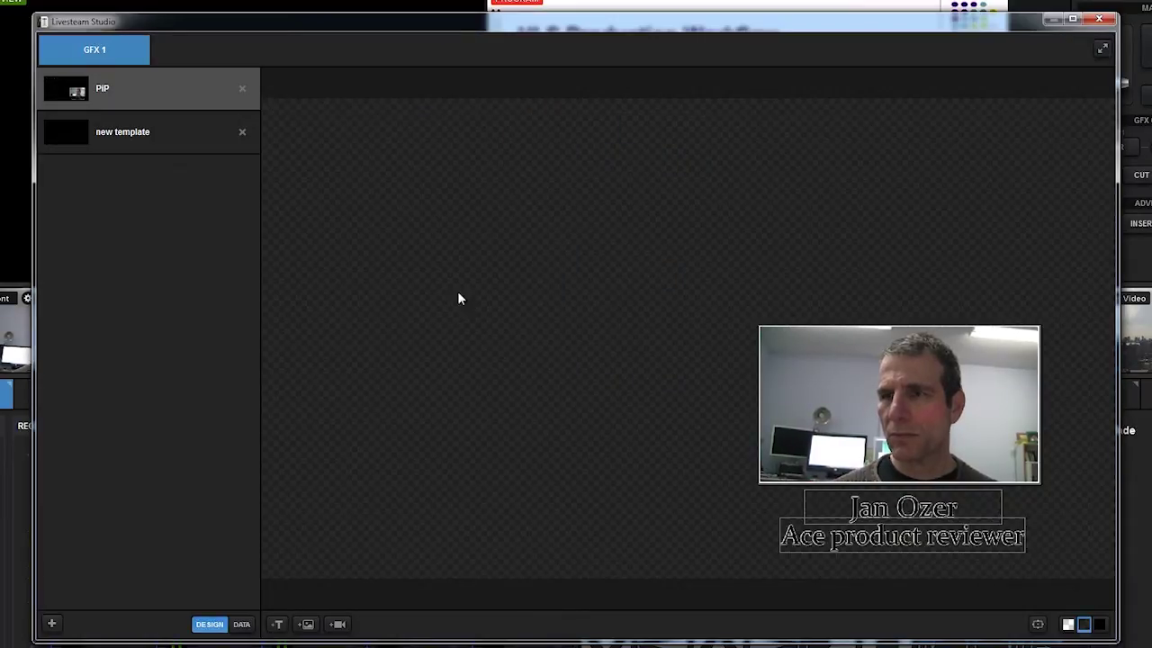
Add a live video box to the PiP template, enlarge it, and view its video sources
click(337, 624)
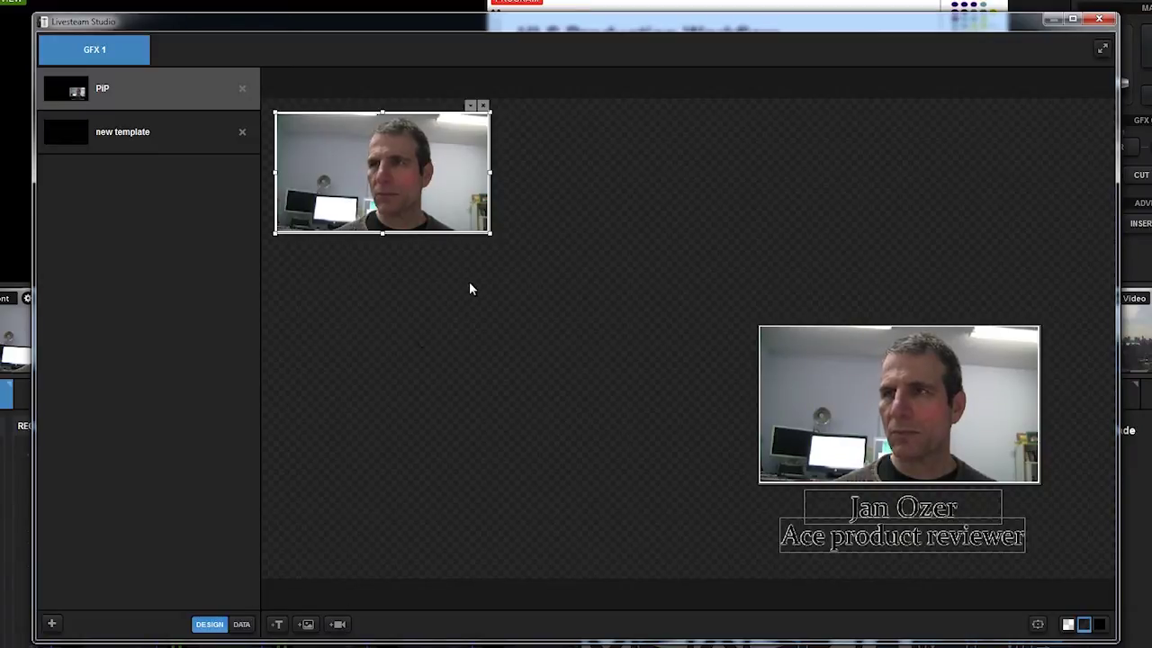
drag(491, 234, 582, 285)
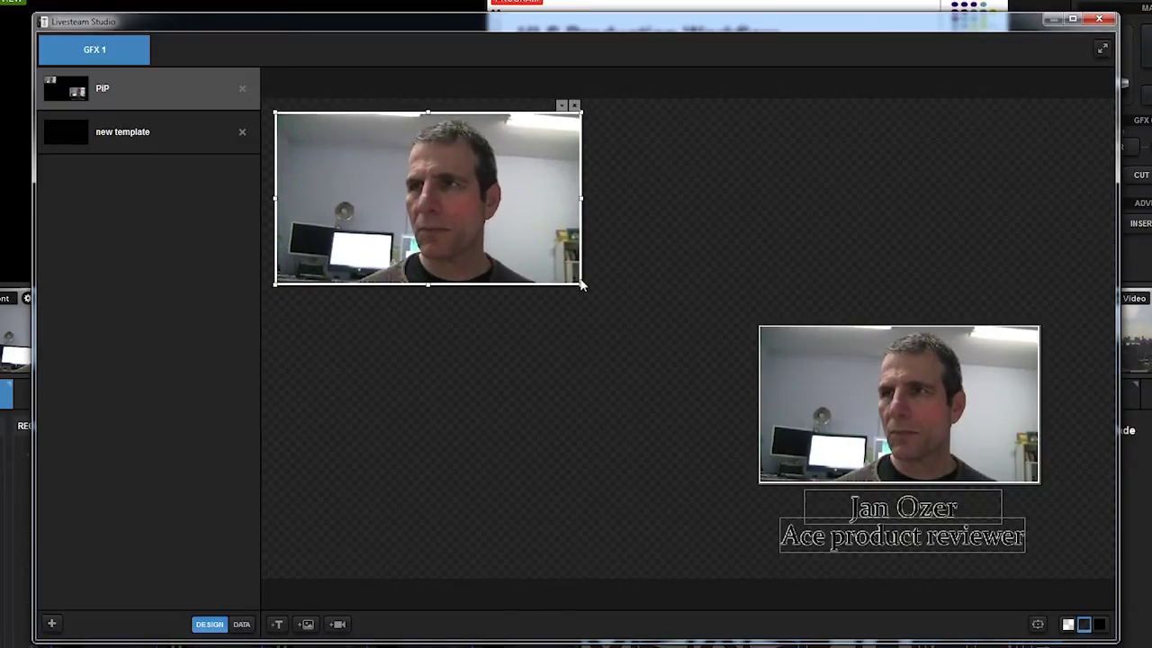
click(562, 106)
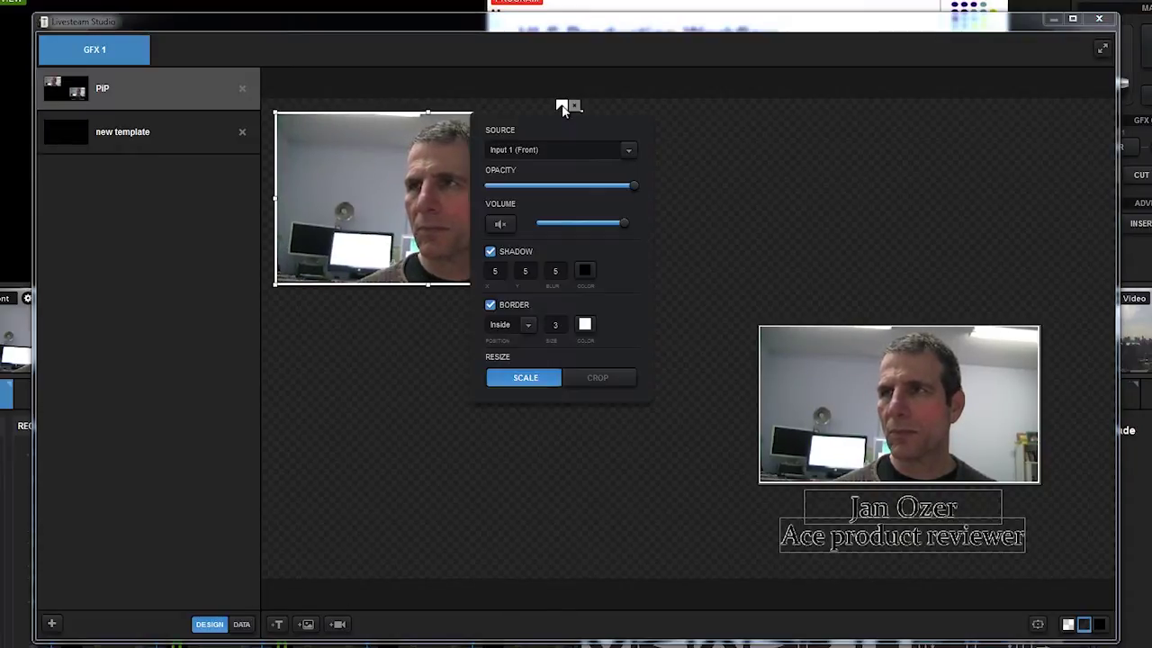
click(565, 149)
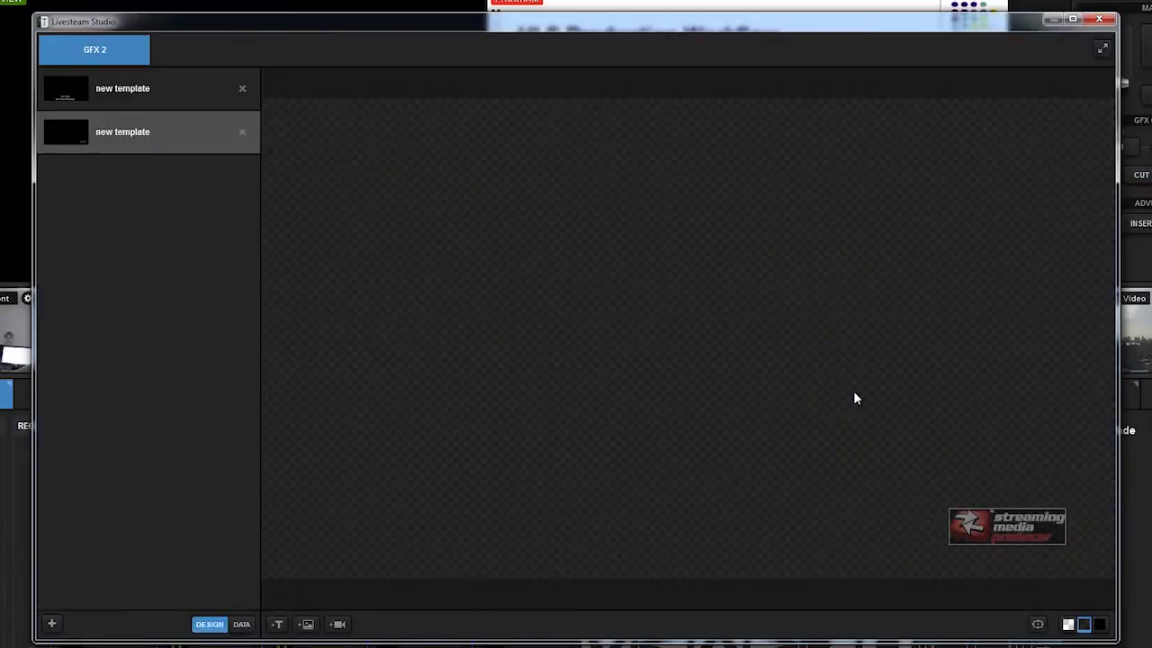
click(308, 625)
click(311, 579)
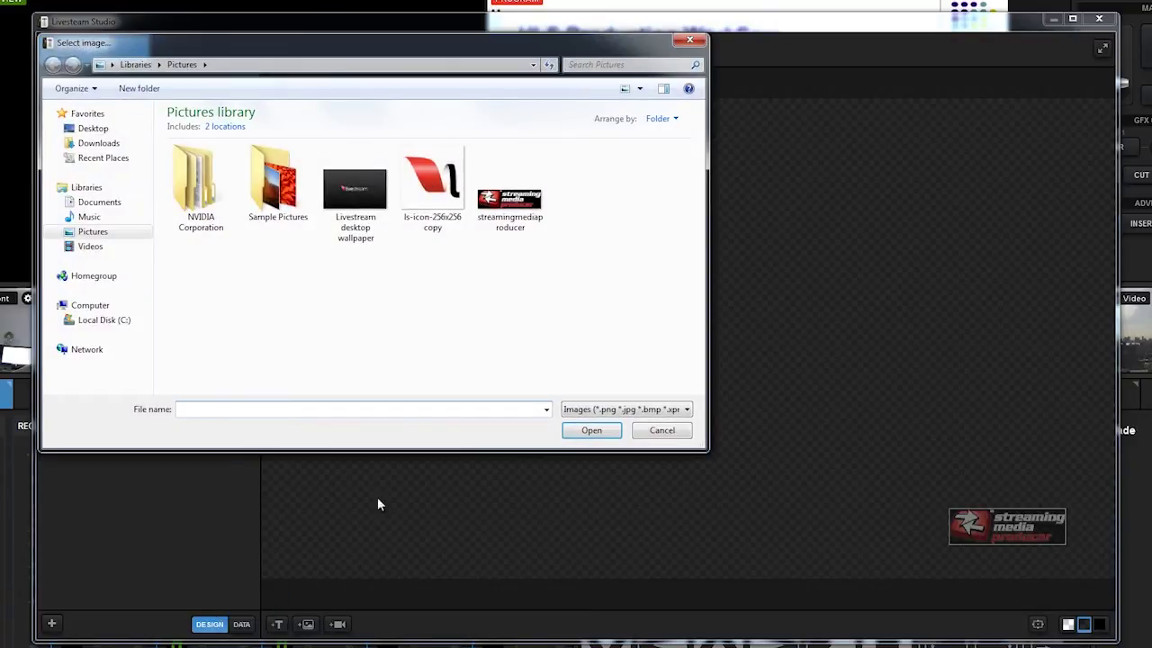
double_click(531, 217)
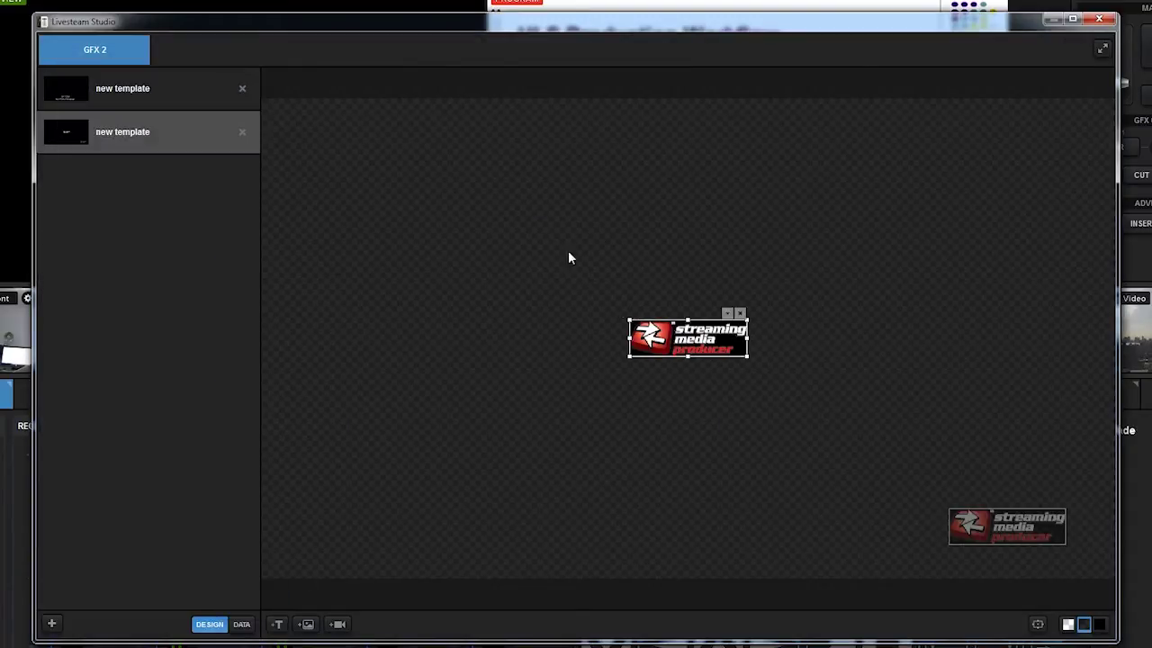
drag(746, 357, 505, 434)
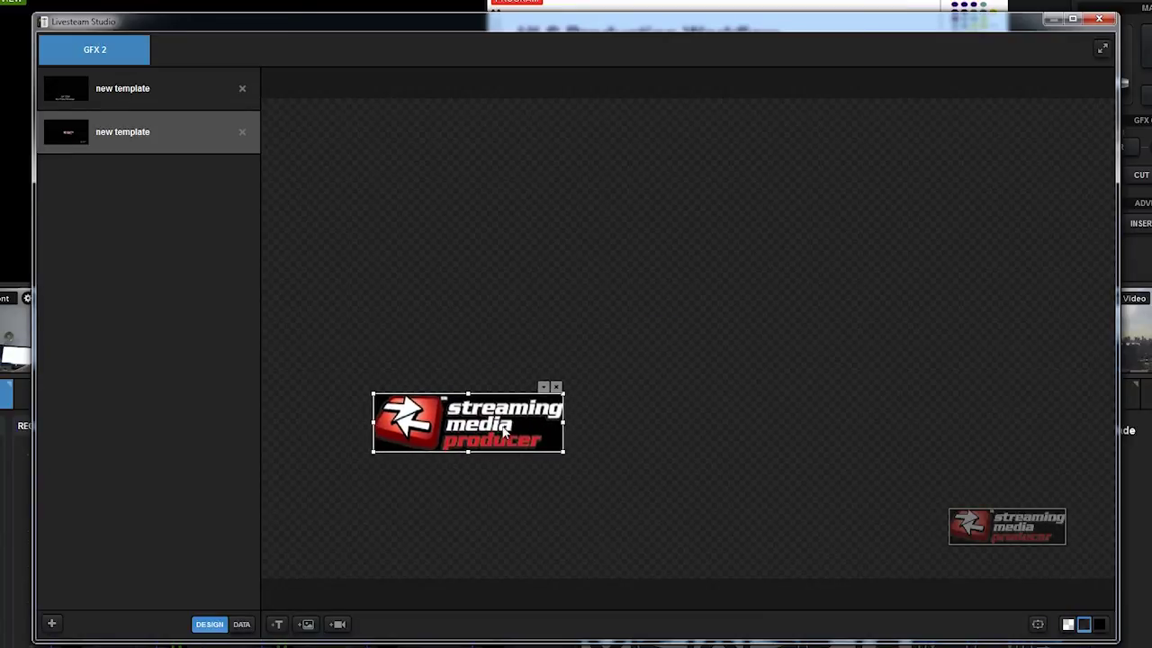
click(557, 388)
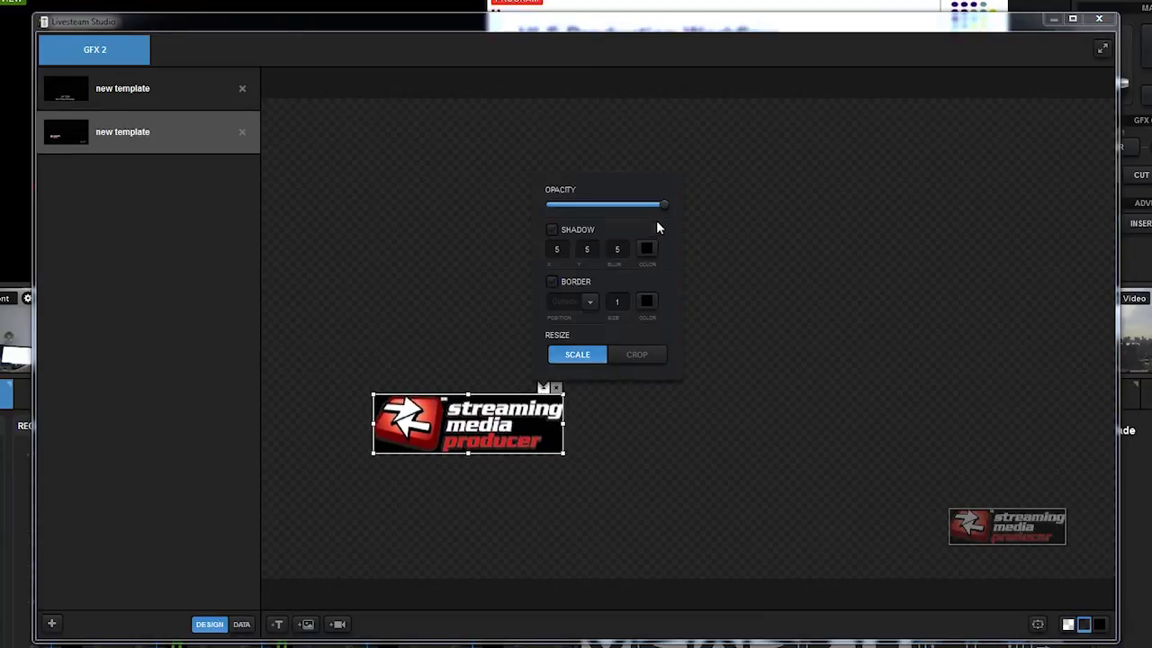
drag(663, 203, 608, 207)
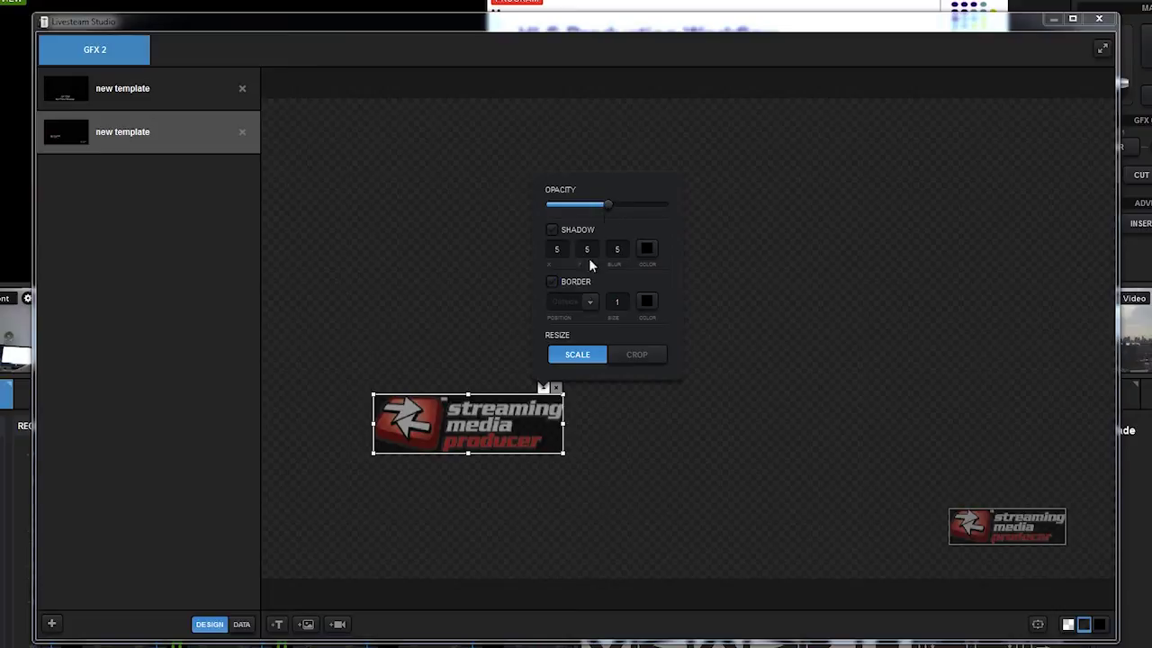
click(533, 427)
click(557, 388)
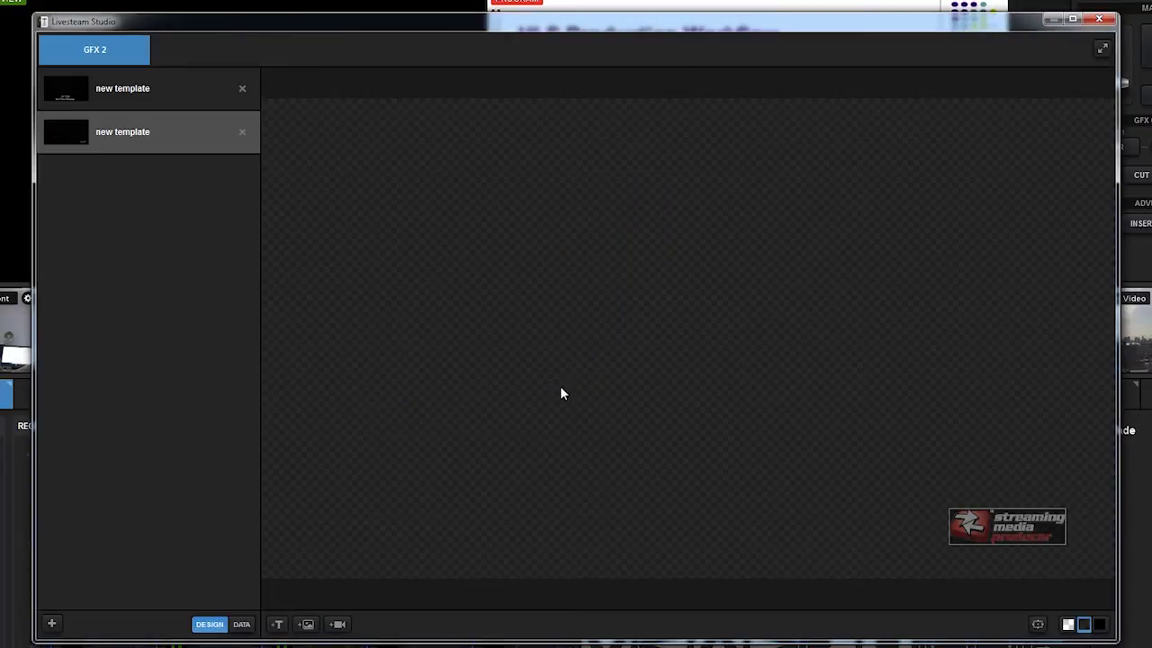
Close the GFX 2 editor and cue MEDIA2, then MEDIA1's Lesson 2 slide, in preview
click(1099, 18)
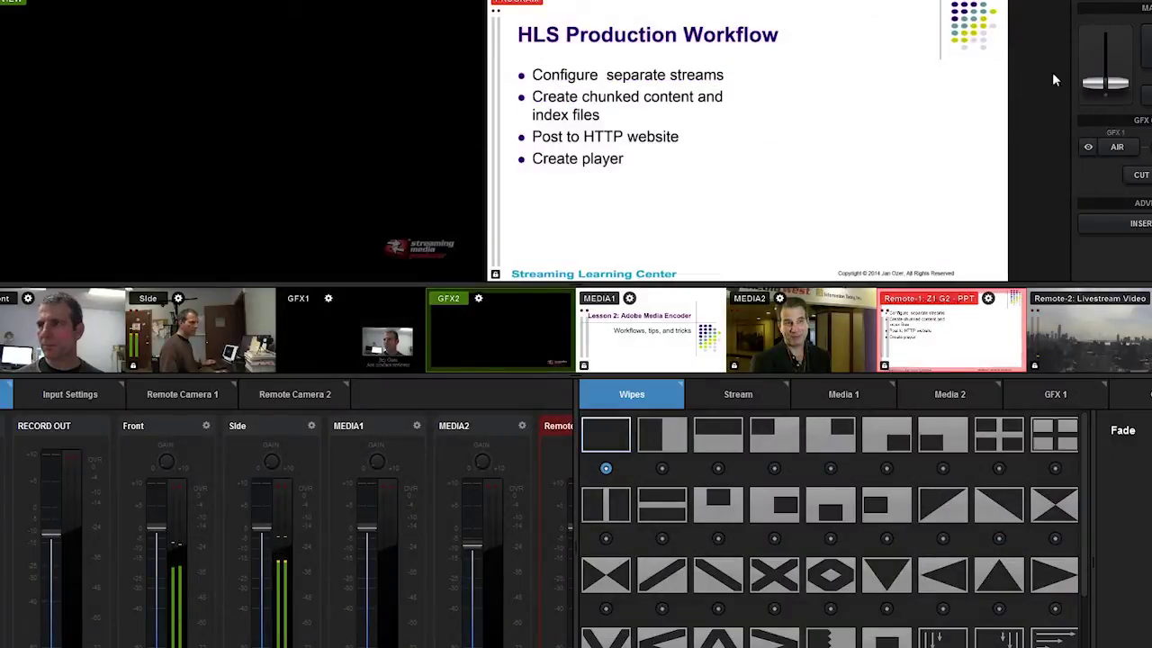
click(800, 312)
click(667, 338)
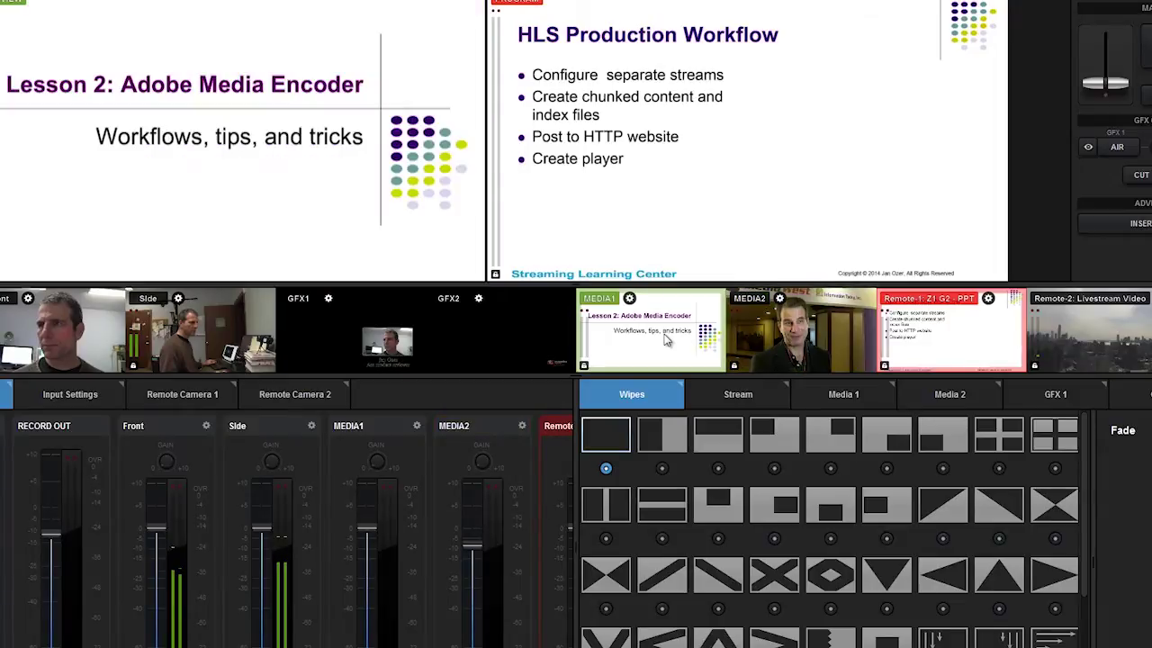
View and close the Media 1 clip list, then preview MEDIA2 and open its clip list
click(838, 394)
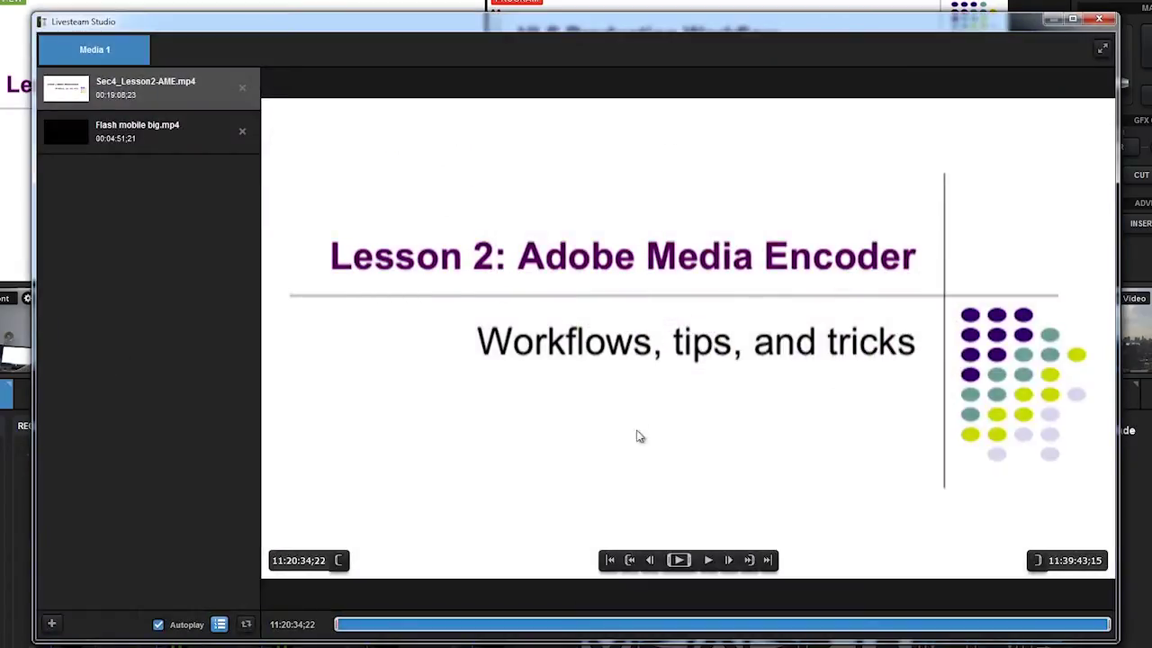
click(1099, 20)
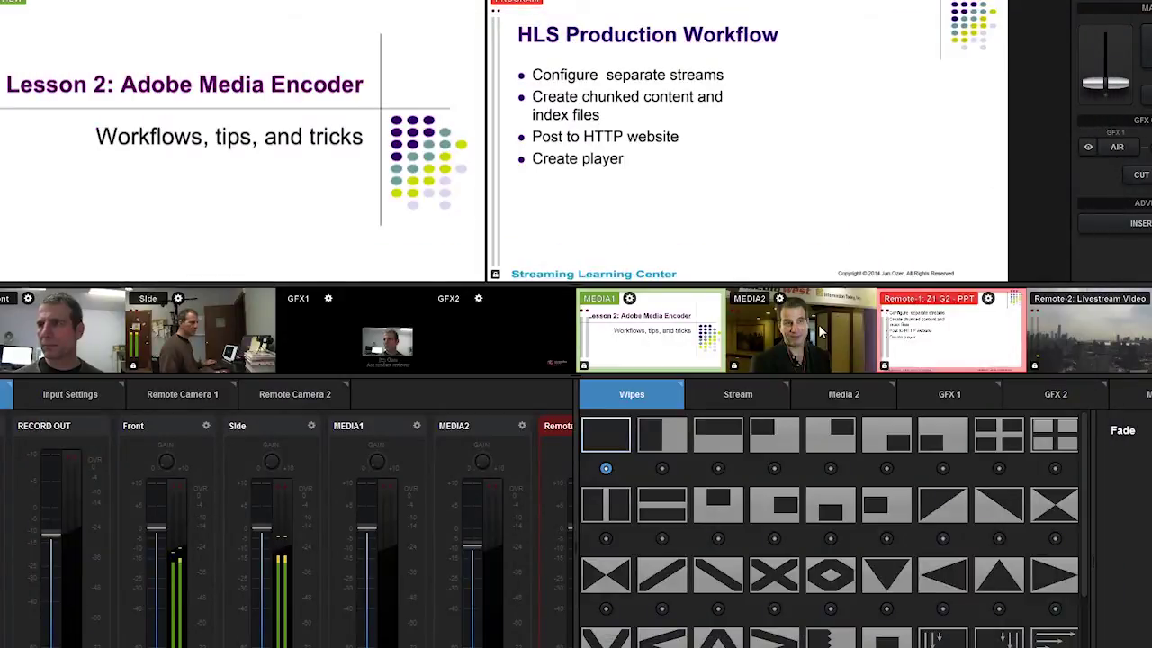
click(818, 324)
click(837, 398)
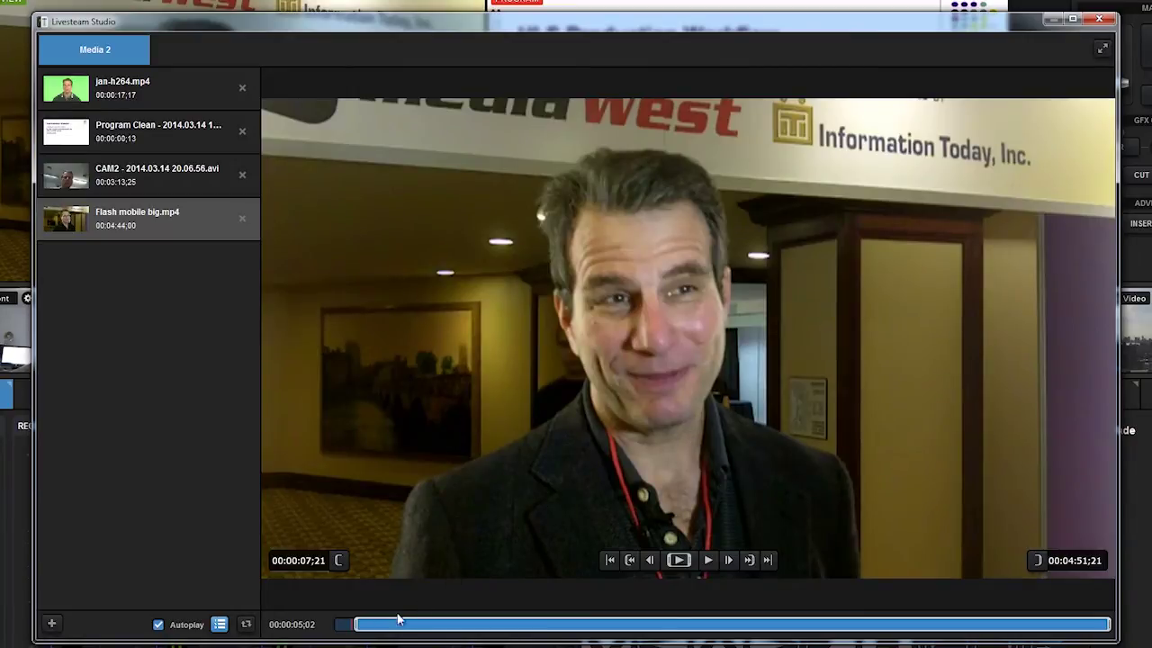
Trim Flash mobile big.mp4 to start at 00:00:31:27, then select jan-h264.mp4
drag(355, 624, 420, 625)
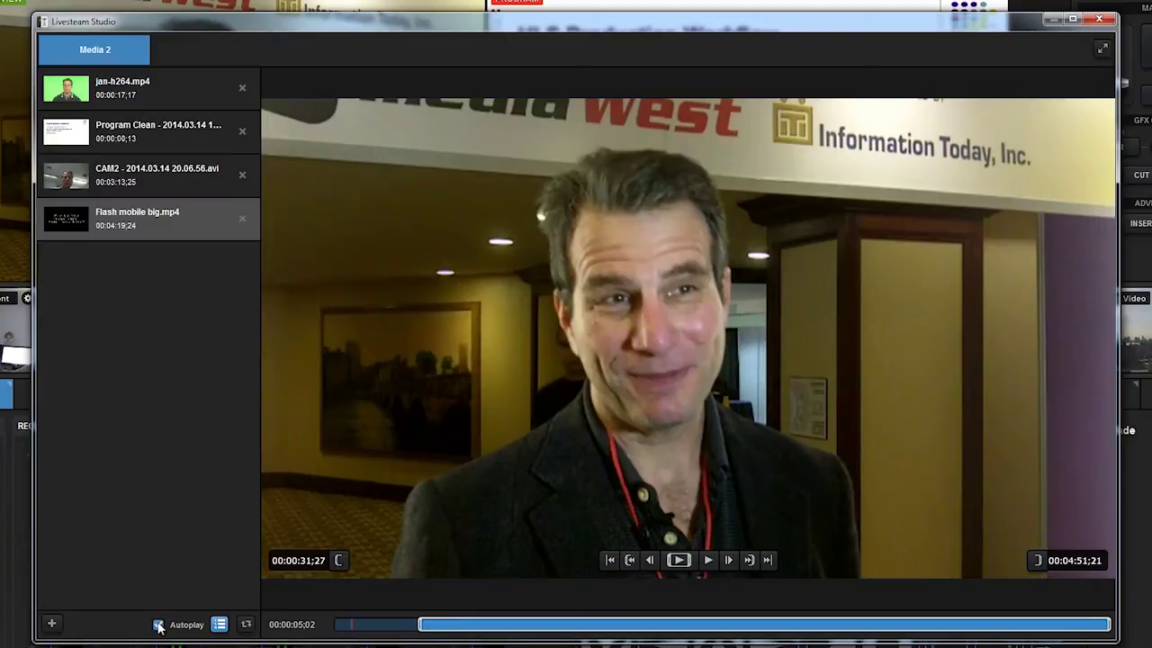
click(173, 95)
Toggle the Media 2 playlist mode and cue the Remote-1 slide in preview
click(219, 628)
click(218, 627)
click(219, 628)
click(219, 628)
click(218, 627)
click(219, 628)
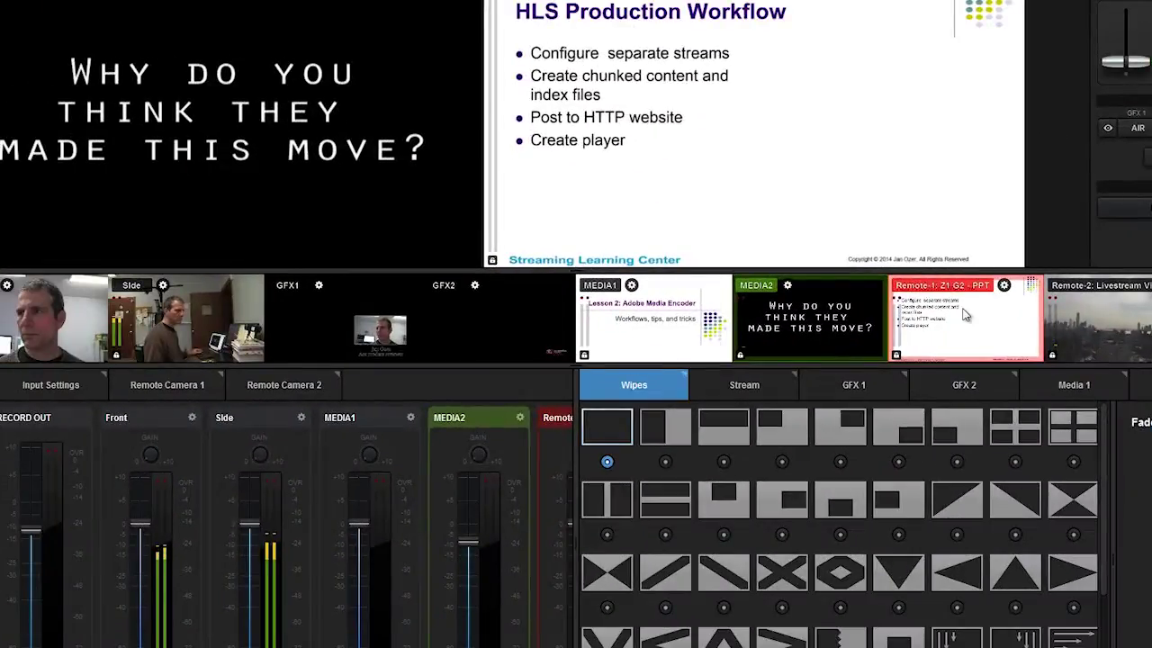
click(965, 314)
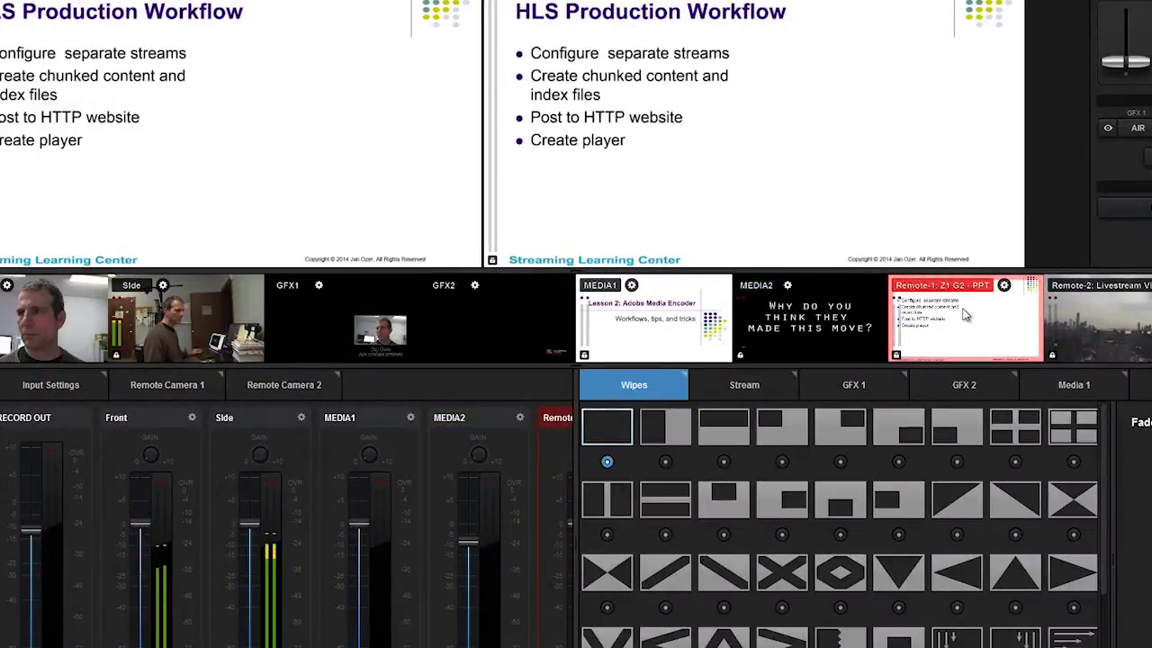
Review Remote Camera 1's source settings and cue the Remote-2 city camera in preview
click(168, 386)
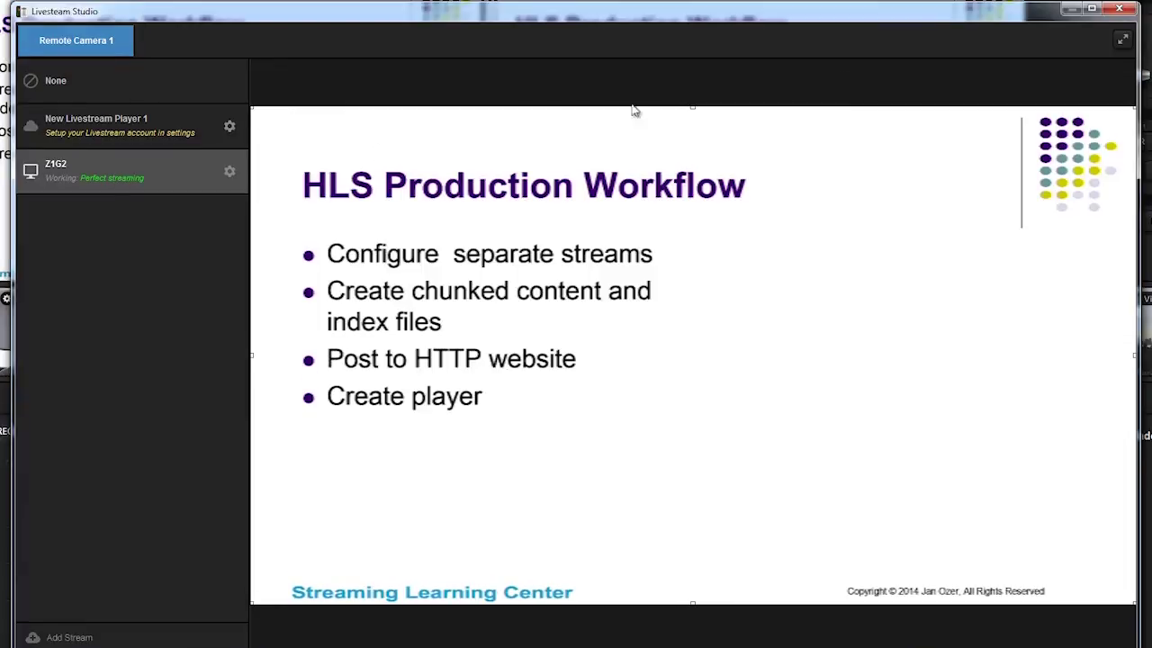
click(1119, 9)
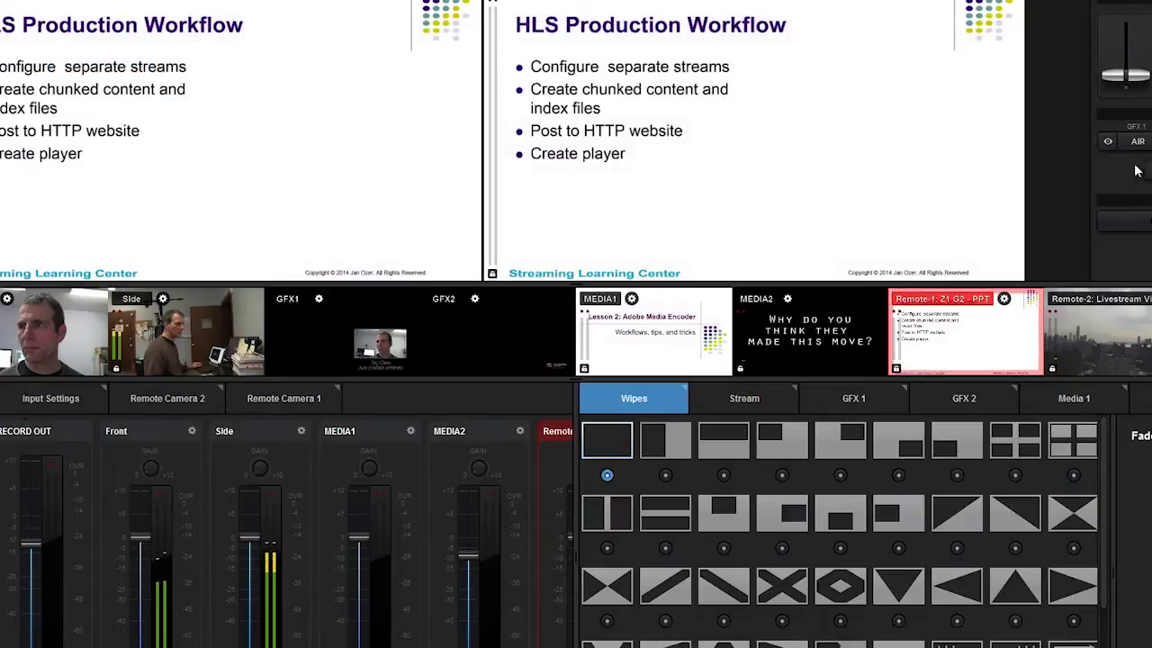
click(1121, 333)
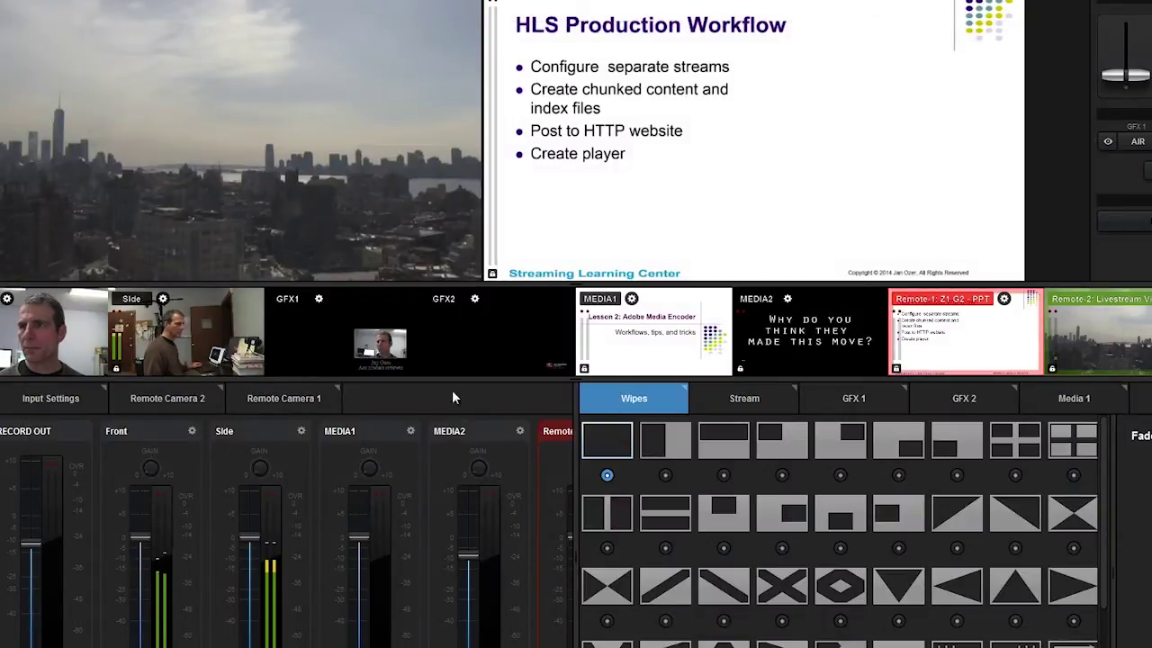
Review Remote Camera 2's stream settings and widen the audio mixer to show both remote channels
double_click(178, 398)
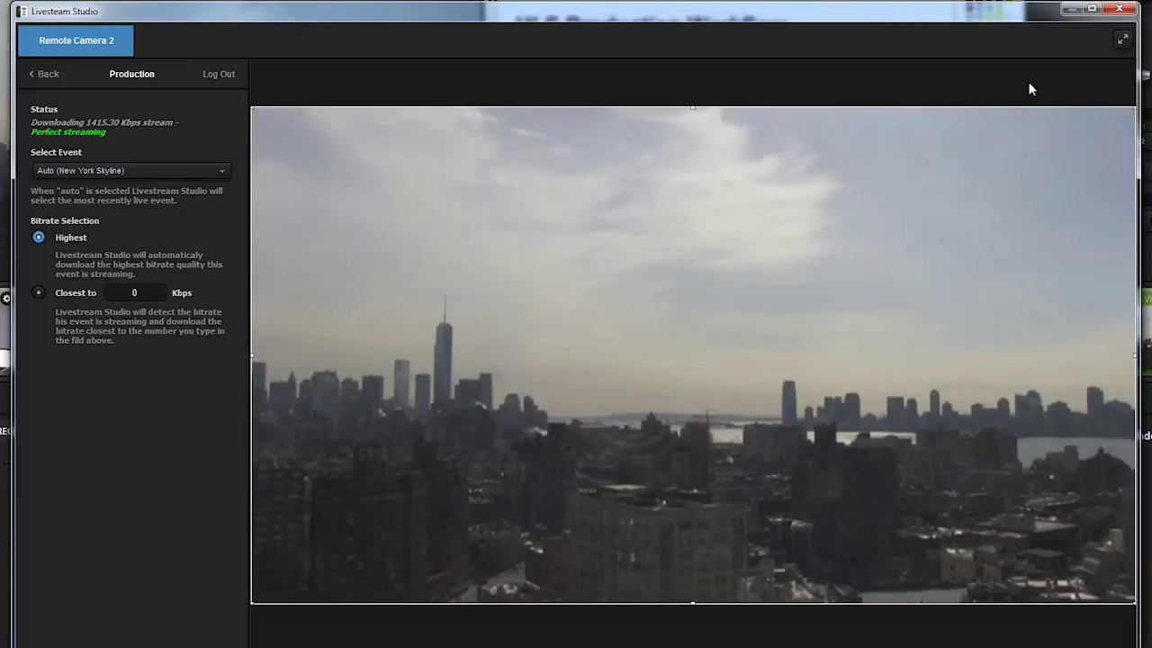
click(1120, 9)
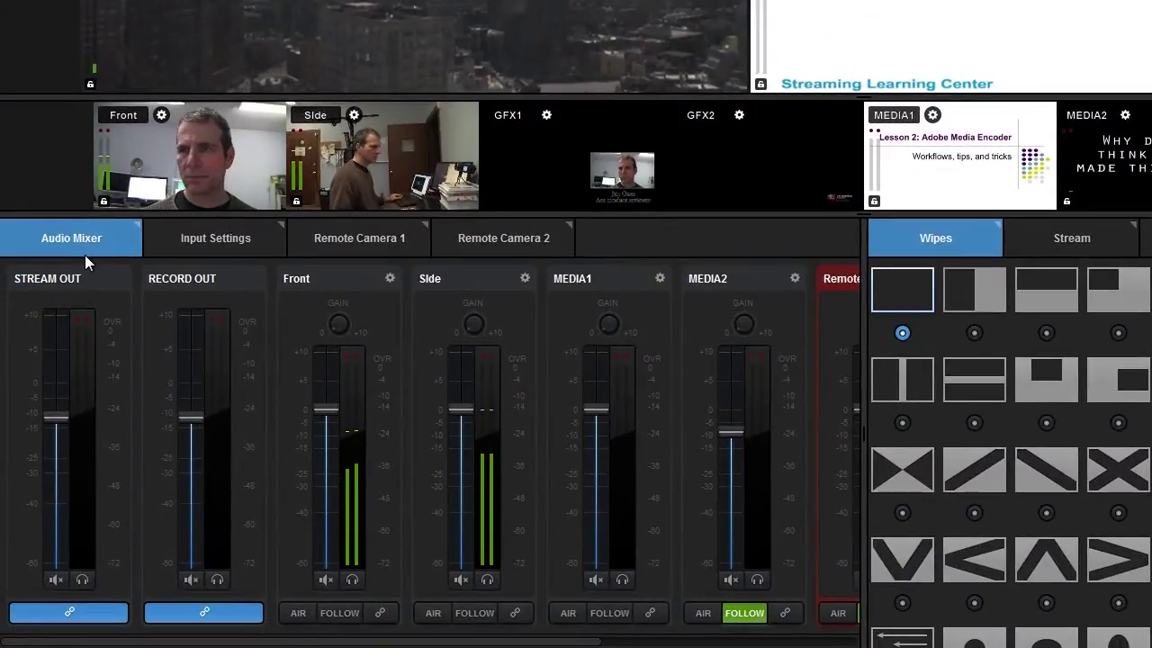
drag(863, 288, 1150, 287)
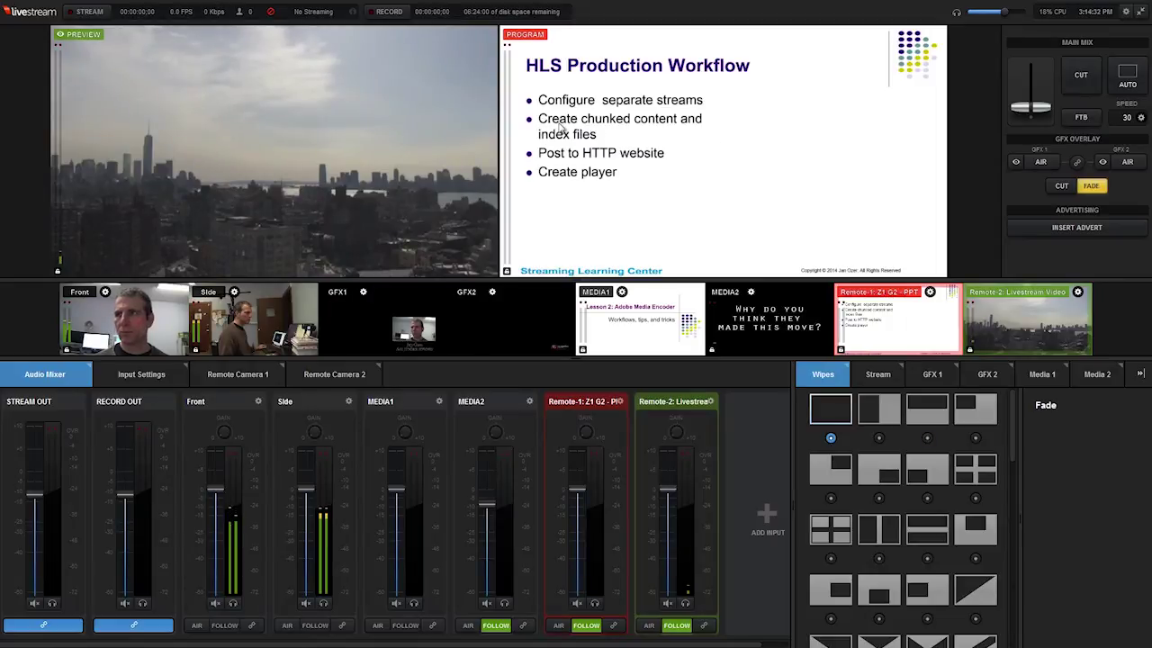
Take Front to program with AUTO, Side with CUT, then fade the HLS slide back with AUTO
click(129, 321)
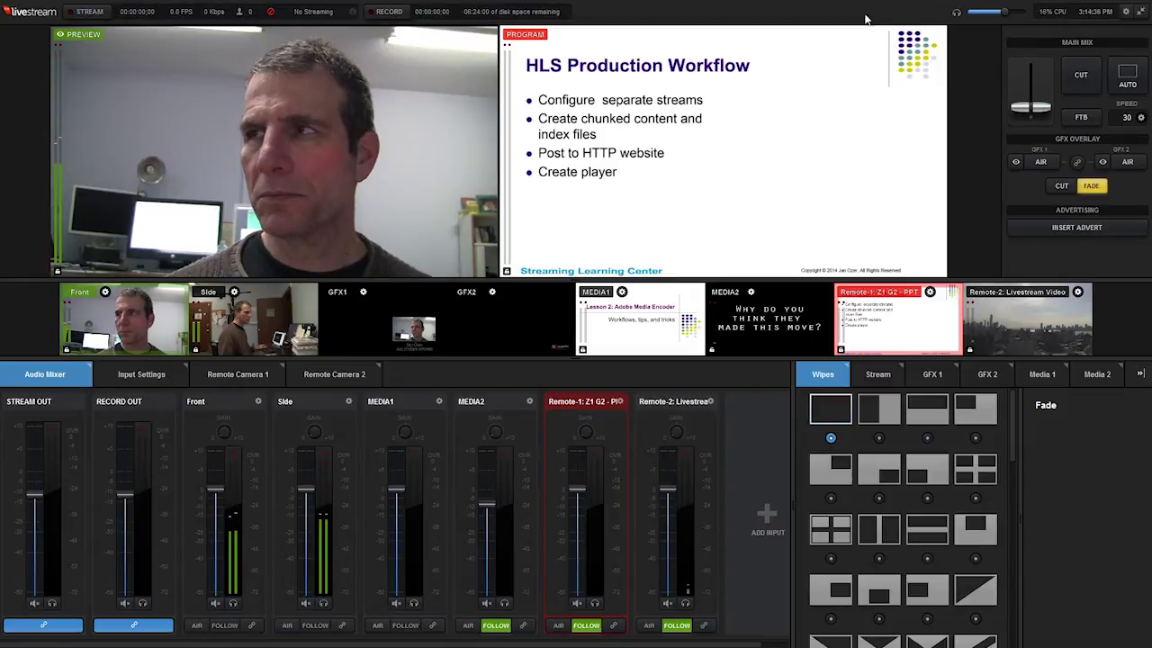
click(1133, 79)
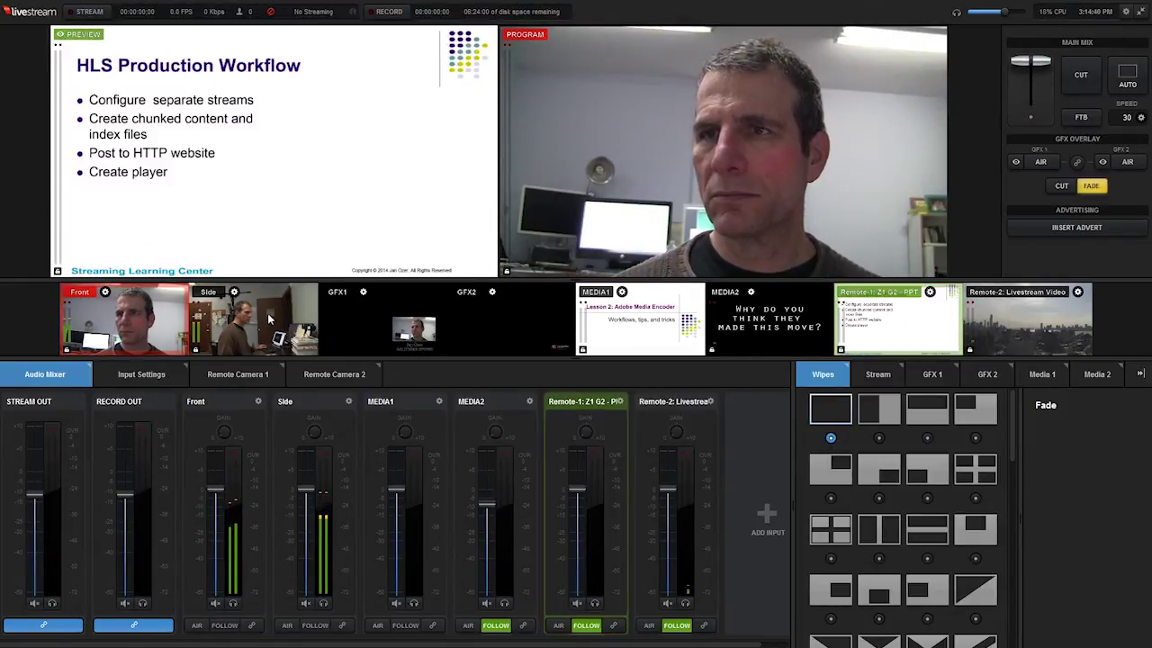
click(267, 314)
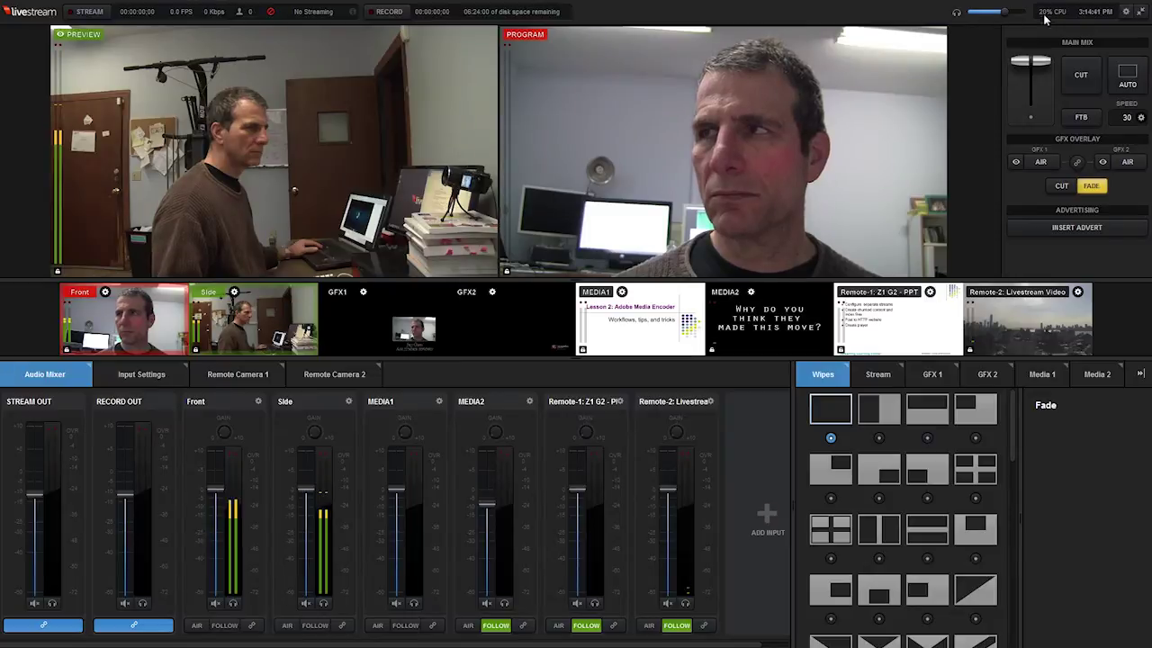
click(1084, 74)
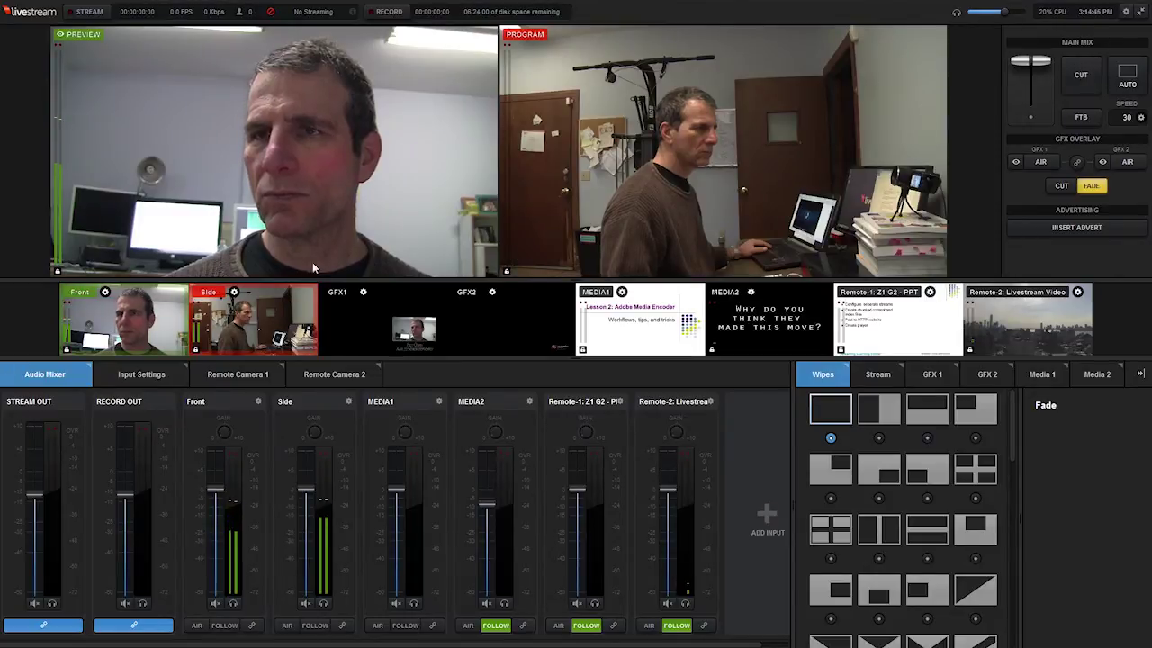
click(868, 329)
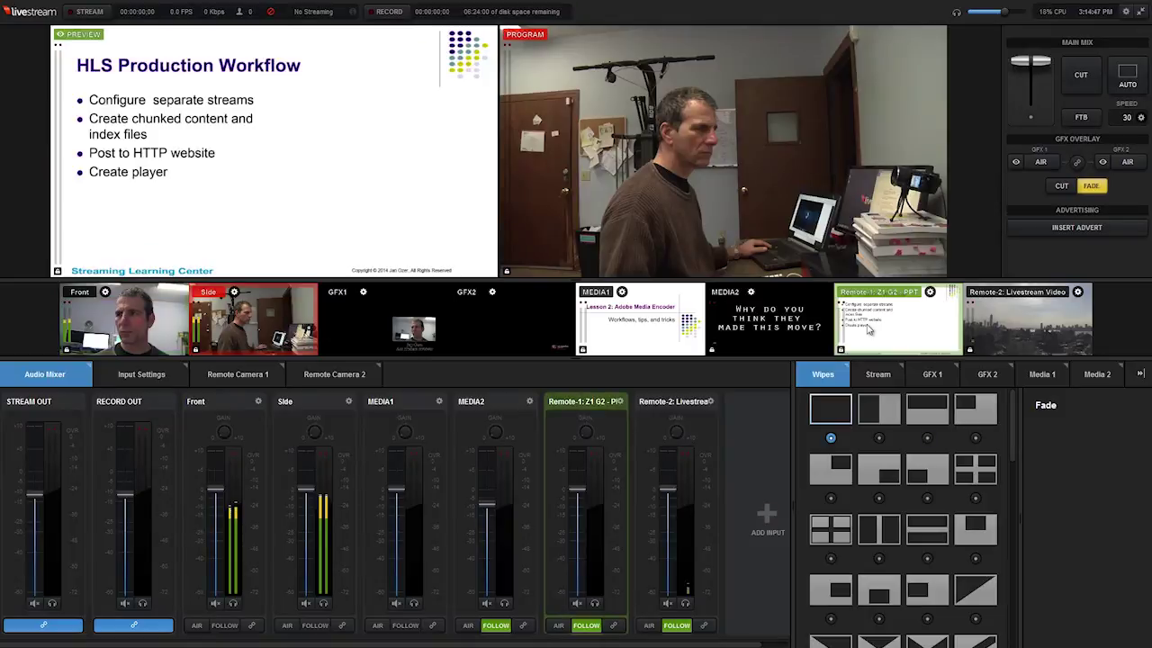
click(1129, 78)
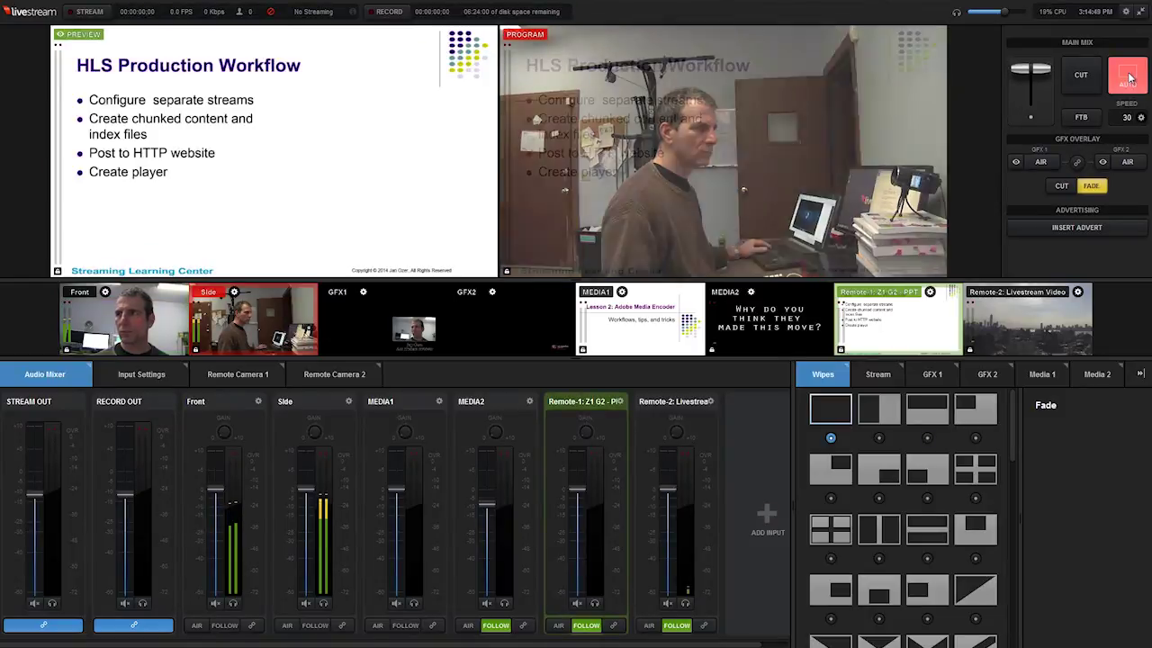
Put the GFX 1 name graphic and GFX 2 logo on air, remove both, then open Settings
click(1041, 164)
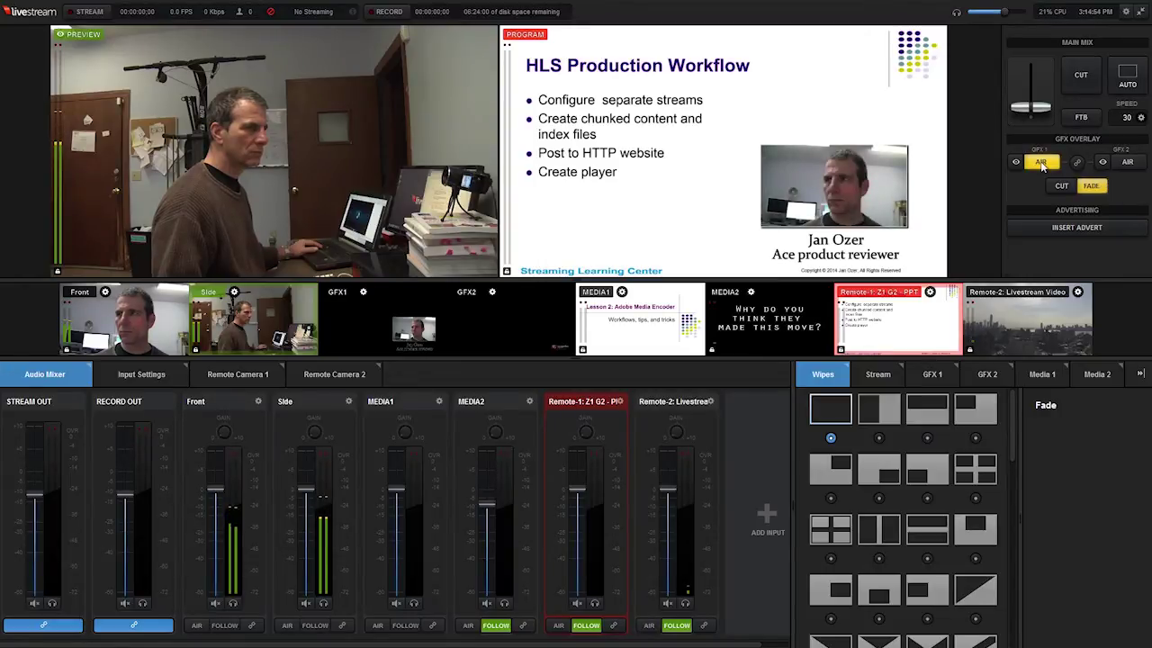
click(1128, 163)
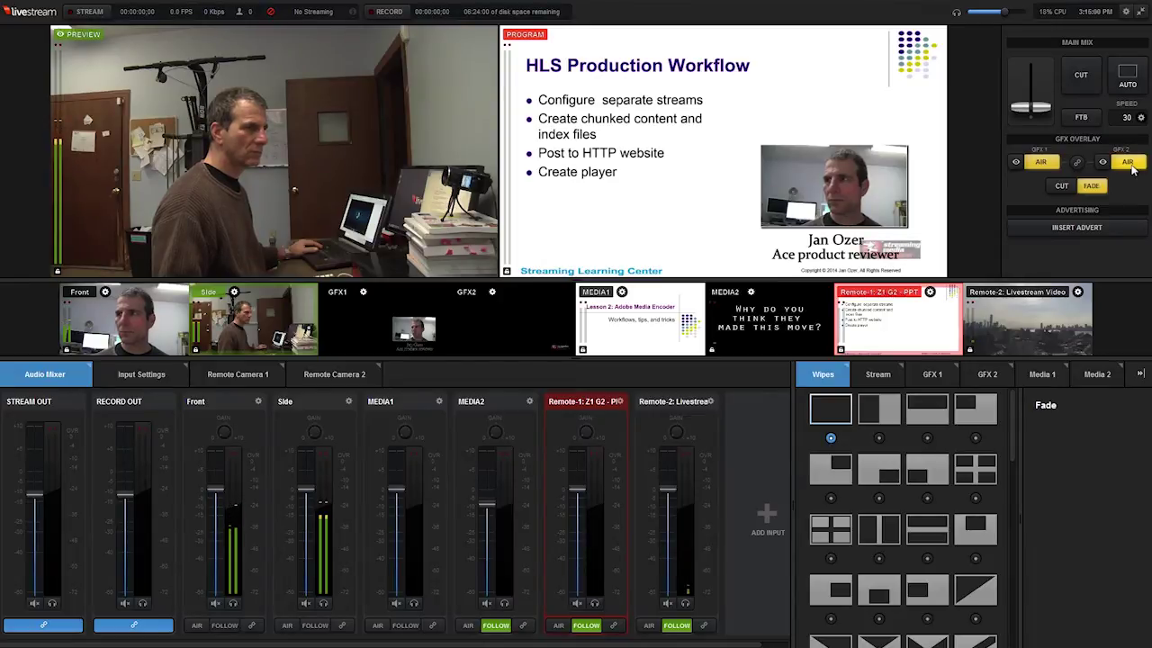
click(1130, 164)
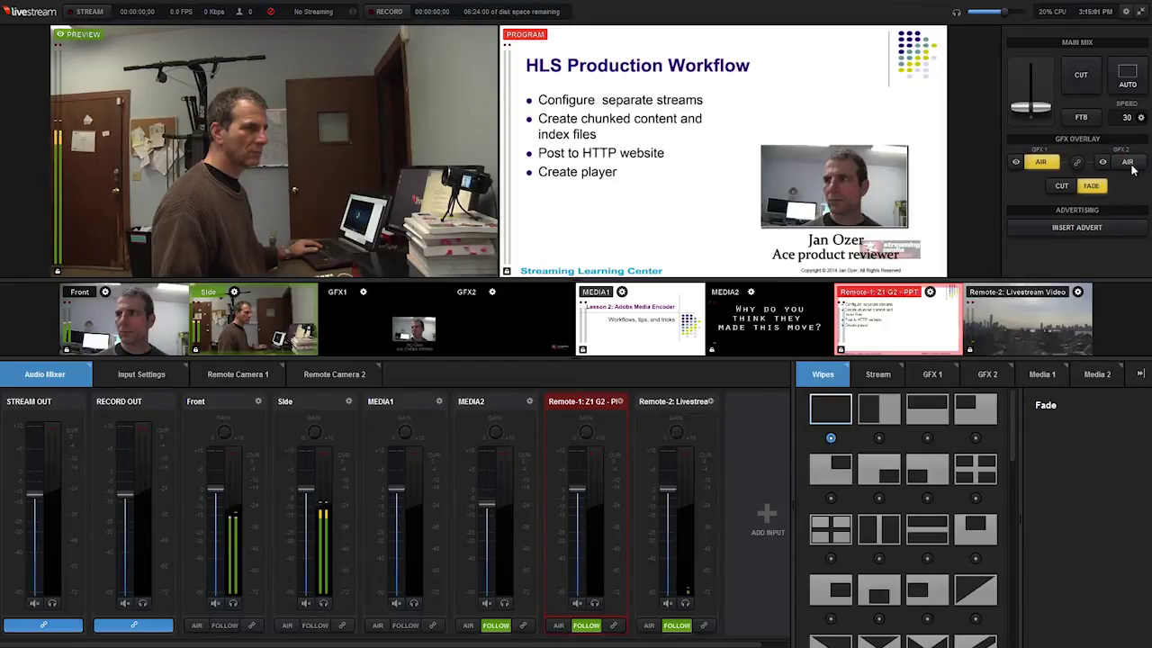
click(1042, 163)
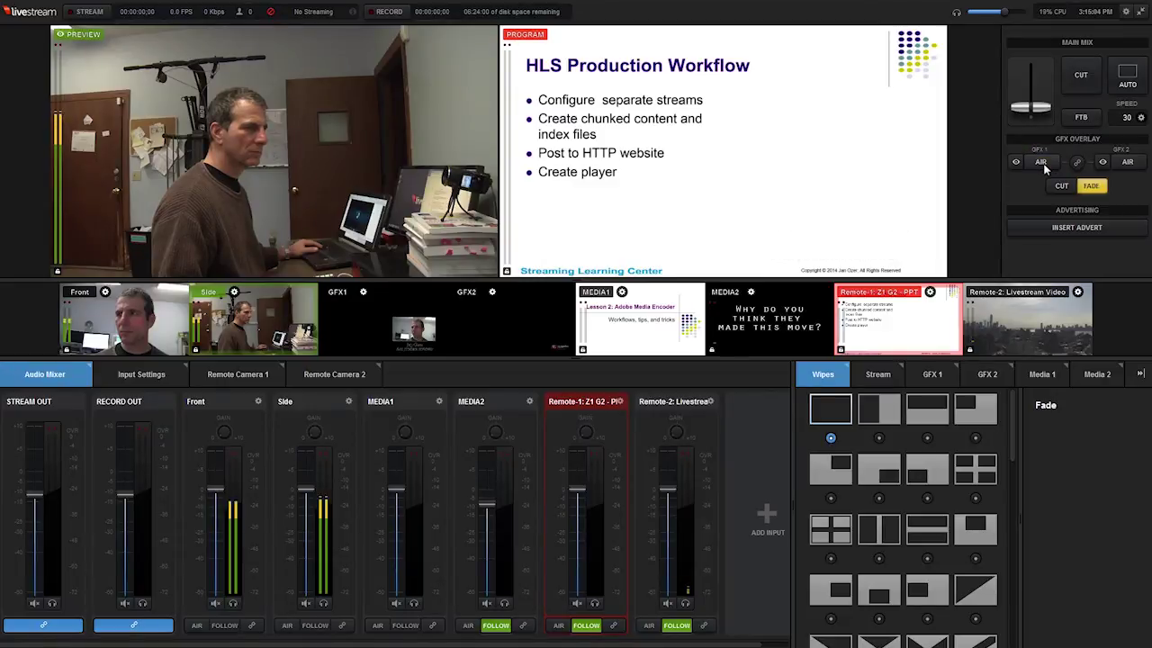
click(1126, 12)
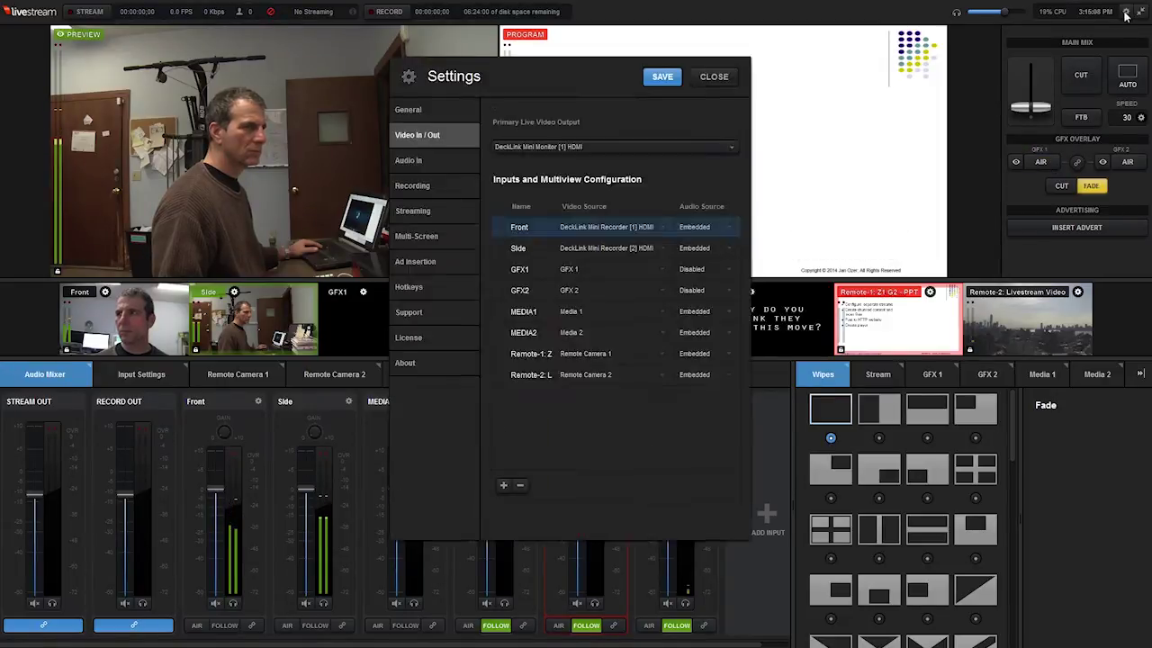
On the Recording page keep ISO sources Program (clean), Front, Side and Program (dirty), then close Settings
click(427, 188)
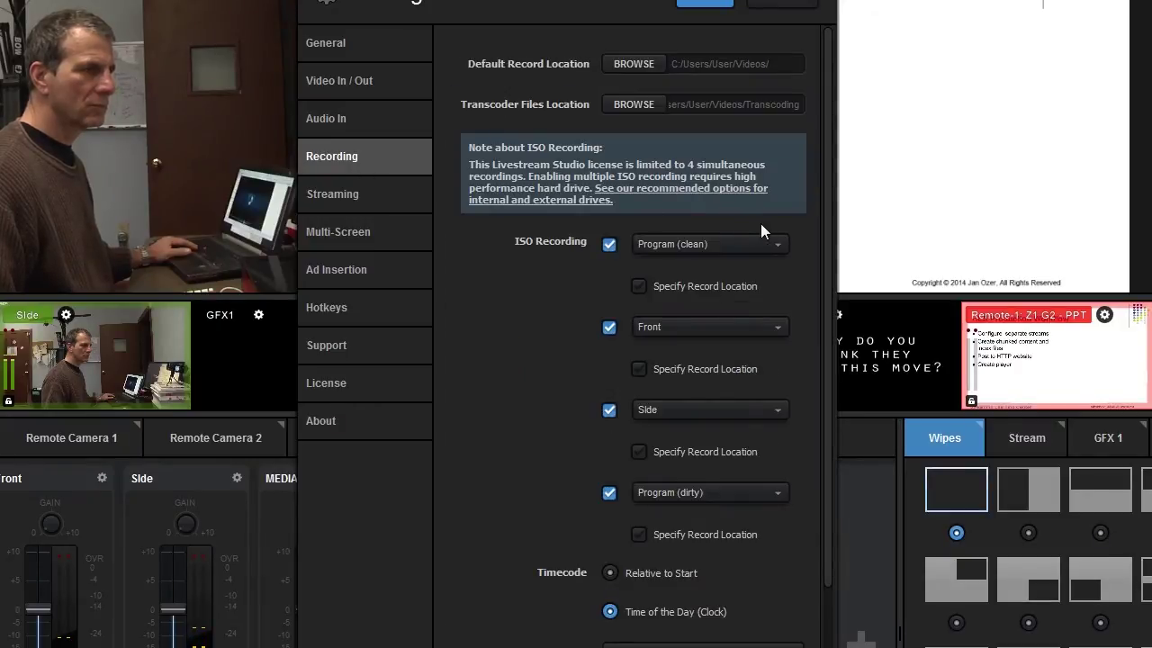
click(752, 494)
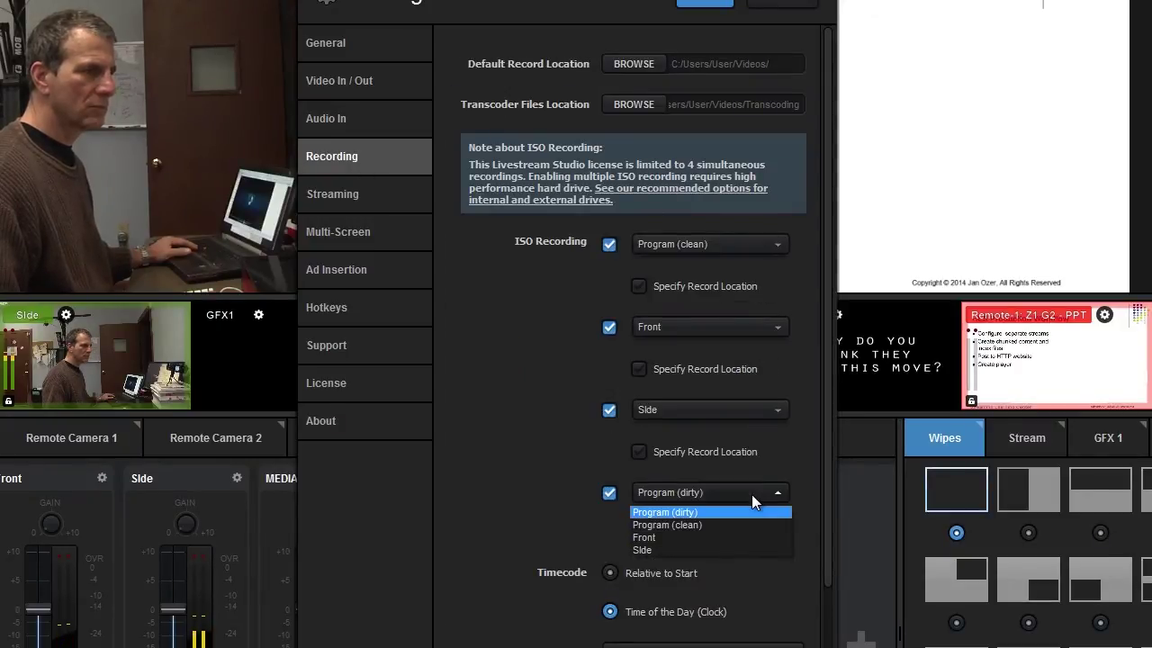
click(722, 514)
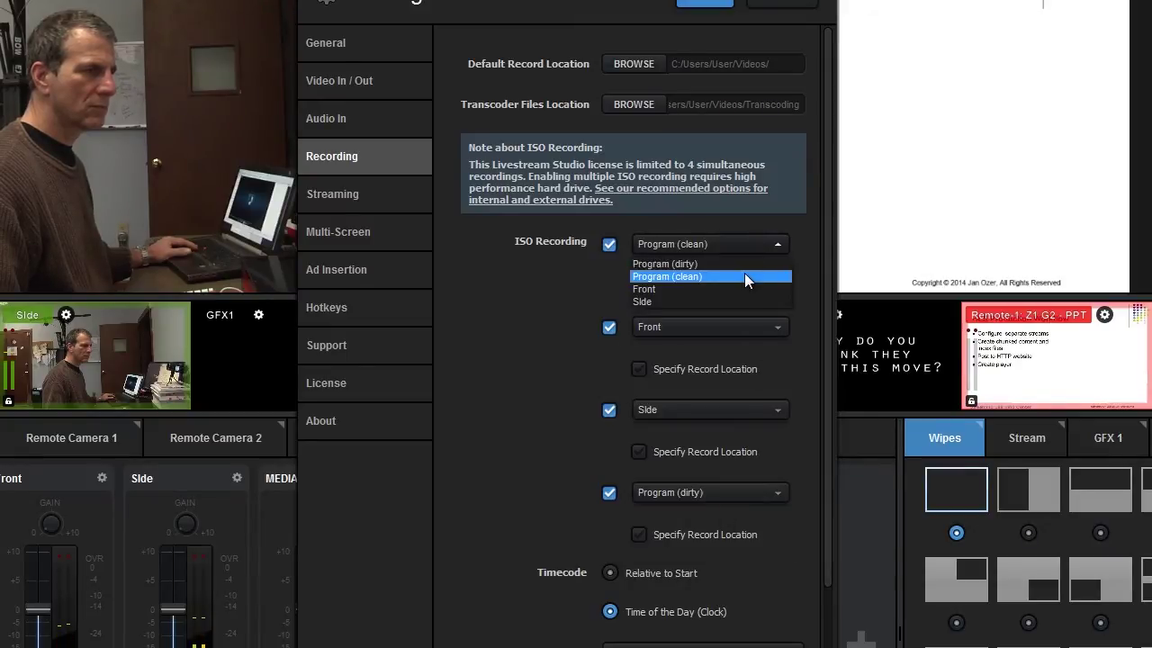
click(744, 273)
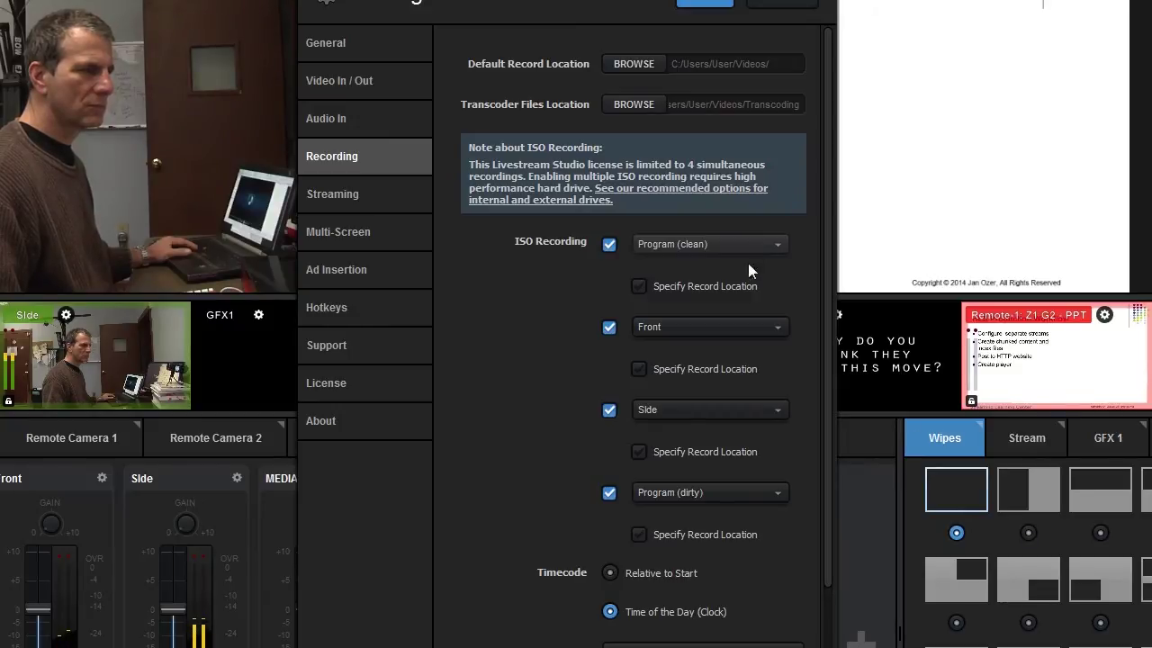
click(745, 328)
click(746, 328)
click(744, 415)
click(743, 416)
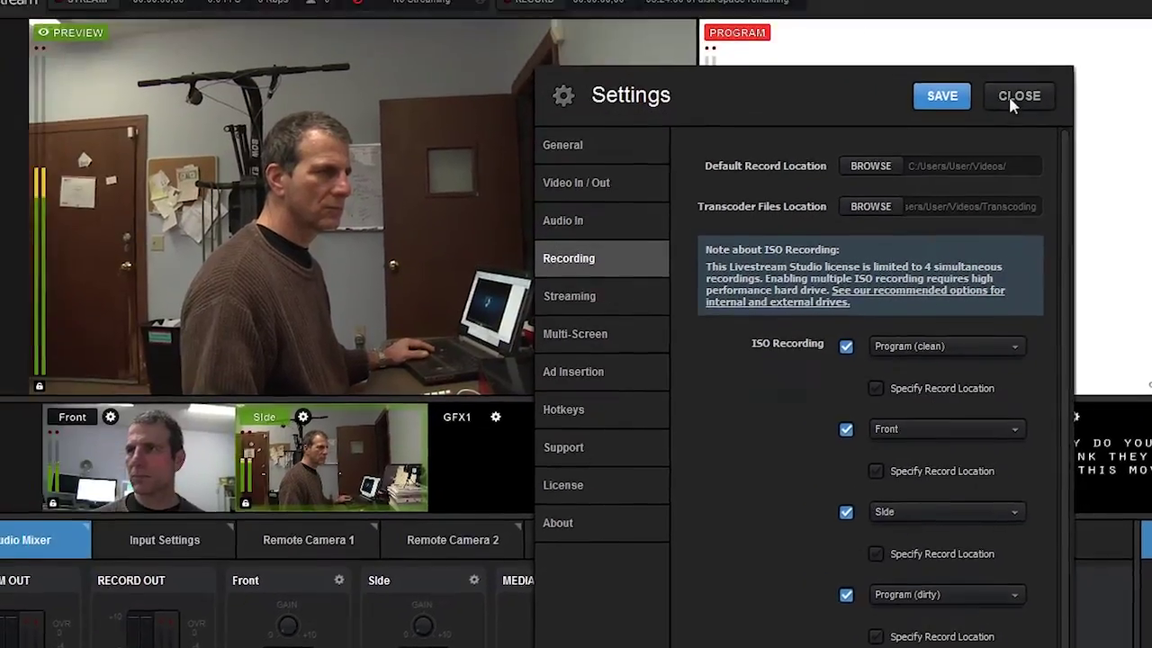
click(781, 2)
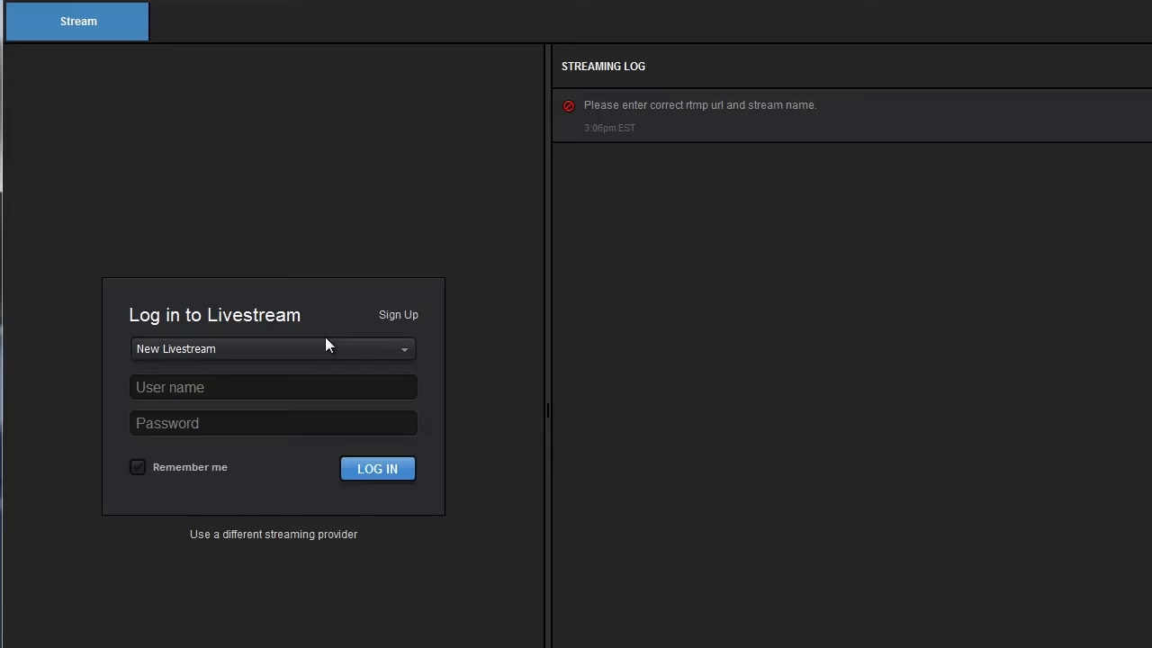
Leave the New Livestream account type, then switch the streaming provider to RTMP Flash Server
click(325, 346)
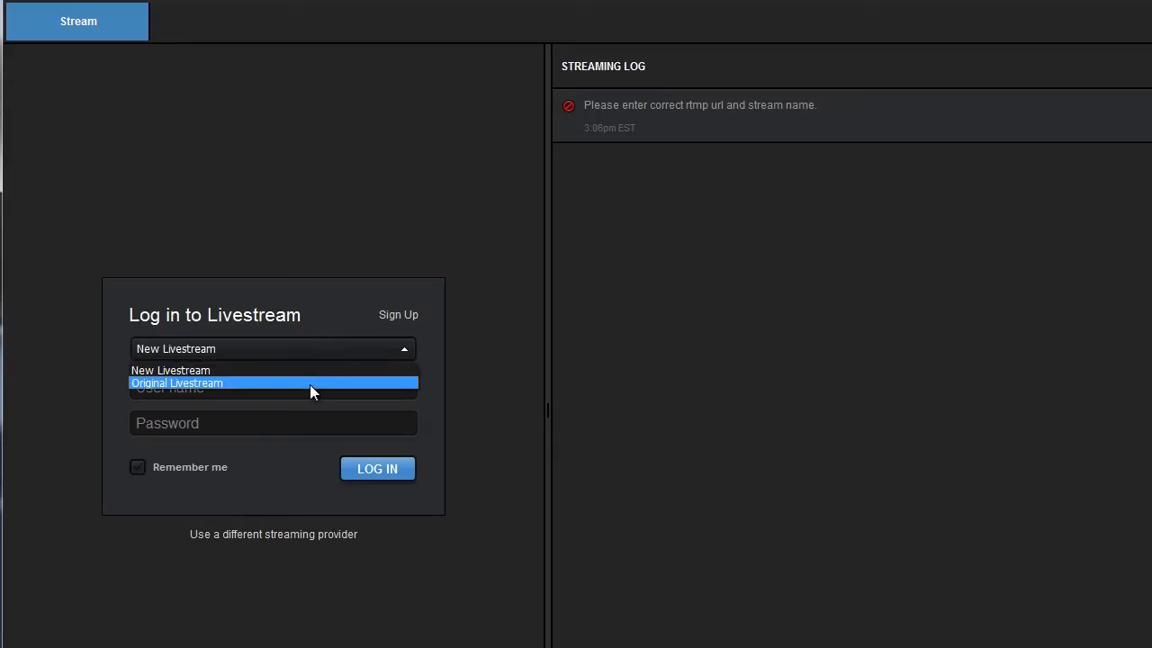
click(347, 434)
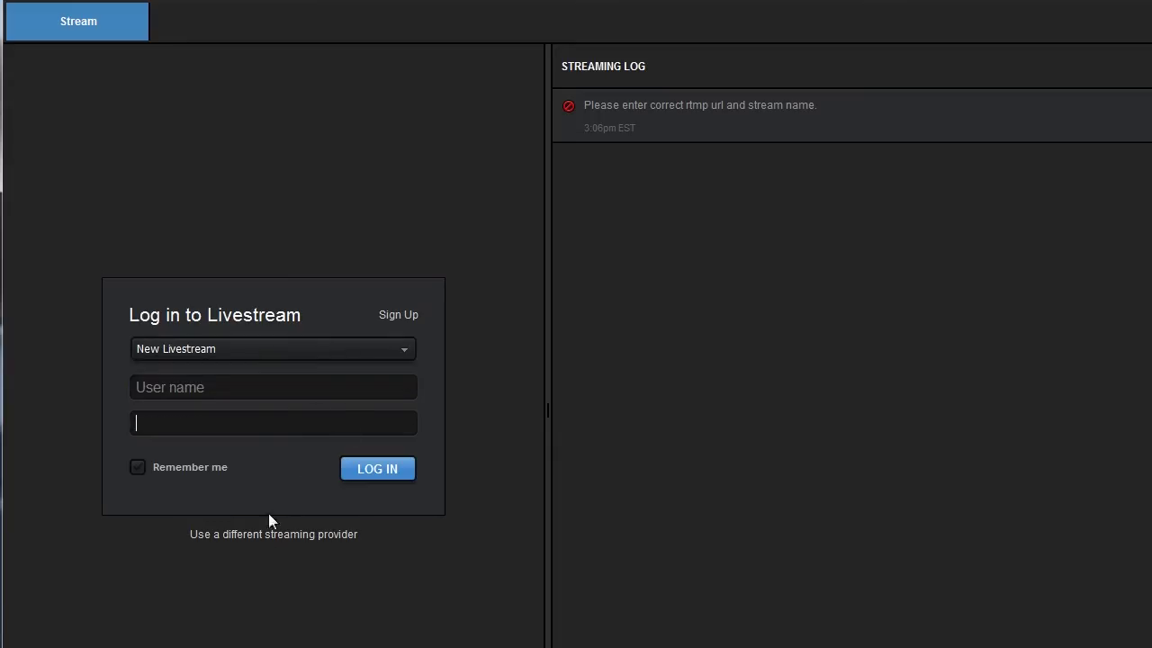
click(278, 537)
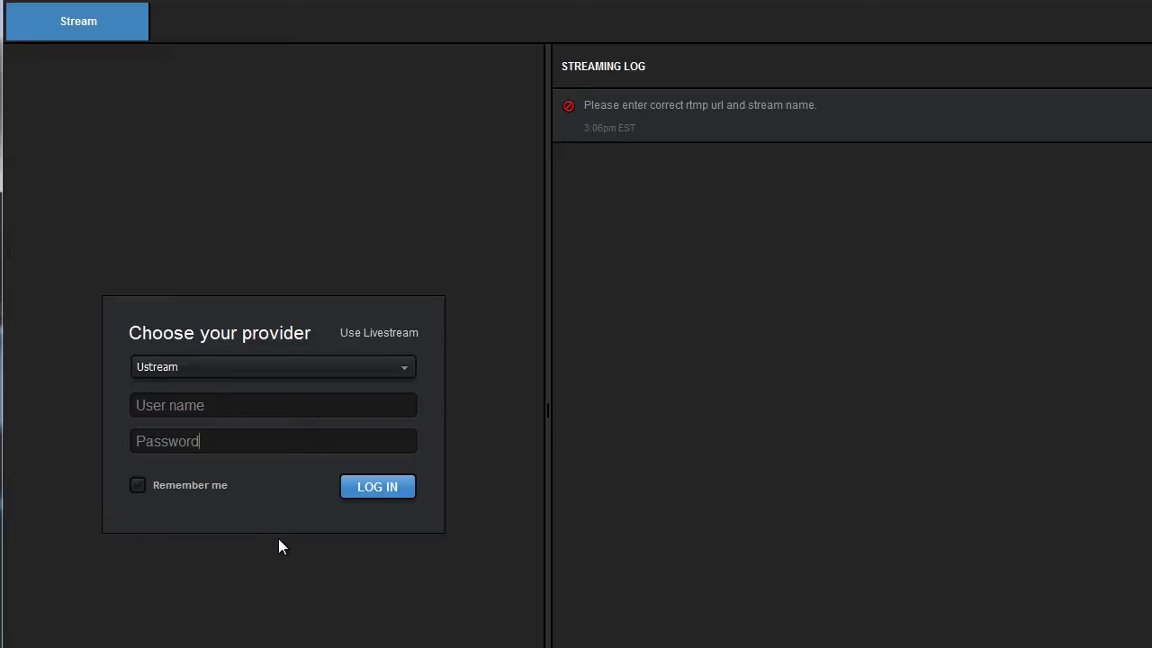
click(398, 363)
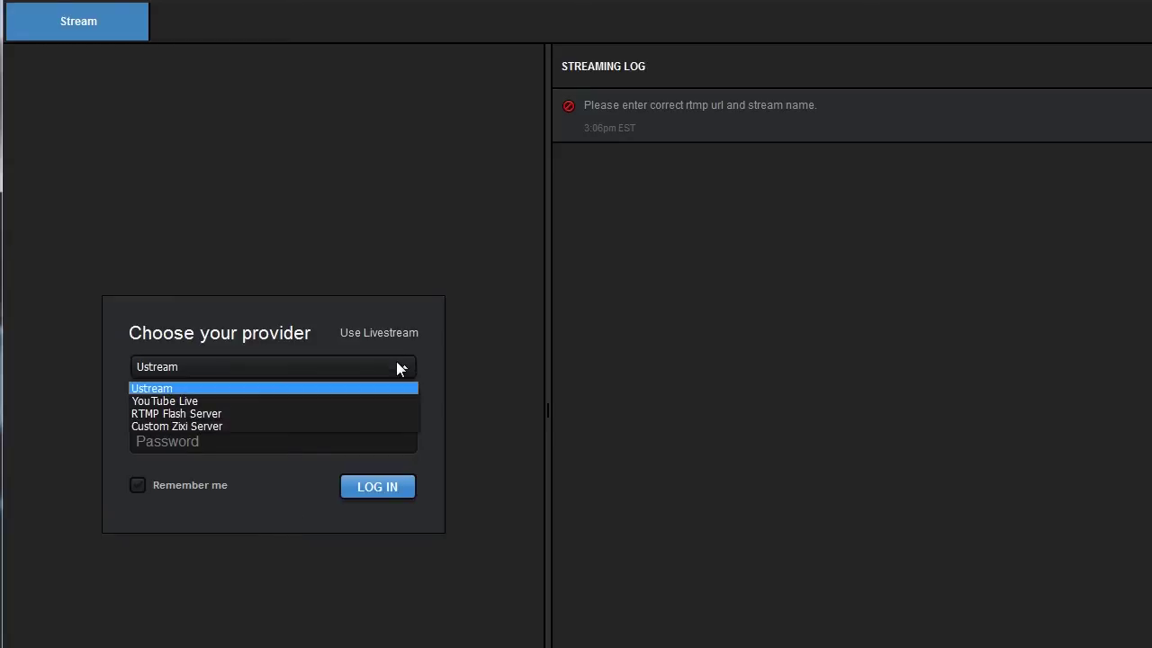
click(376, 414)
click(376, 451)
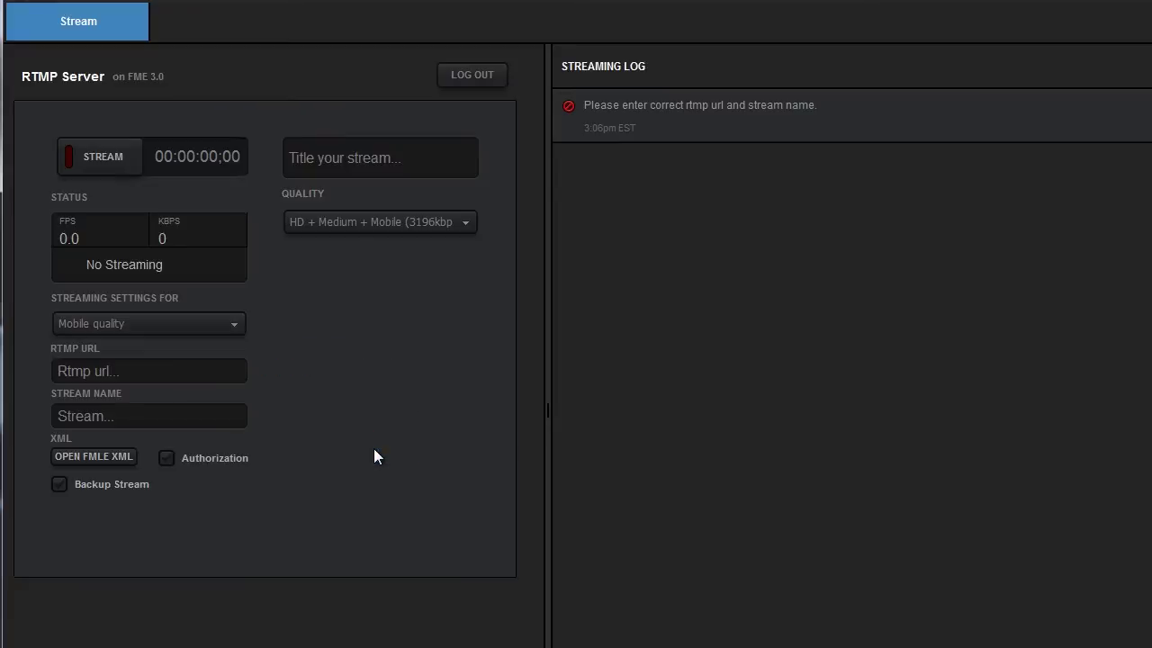
Leave quality at HD + Medium + Mobile, cancel loading an FMLE XML file, and close the Stream window
click(410, 223)
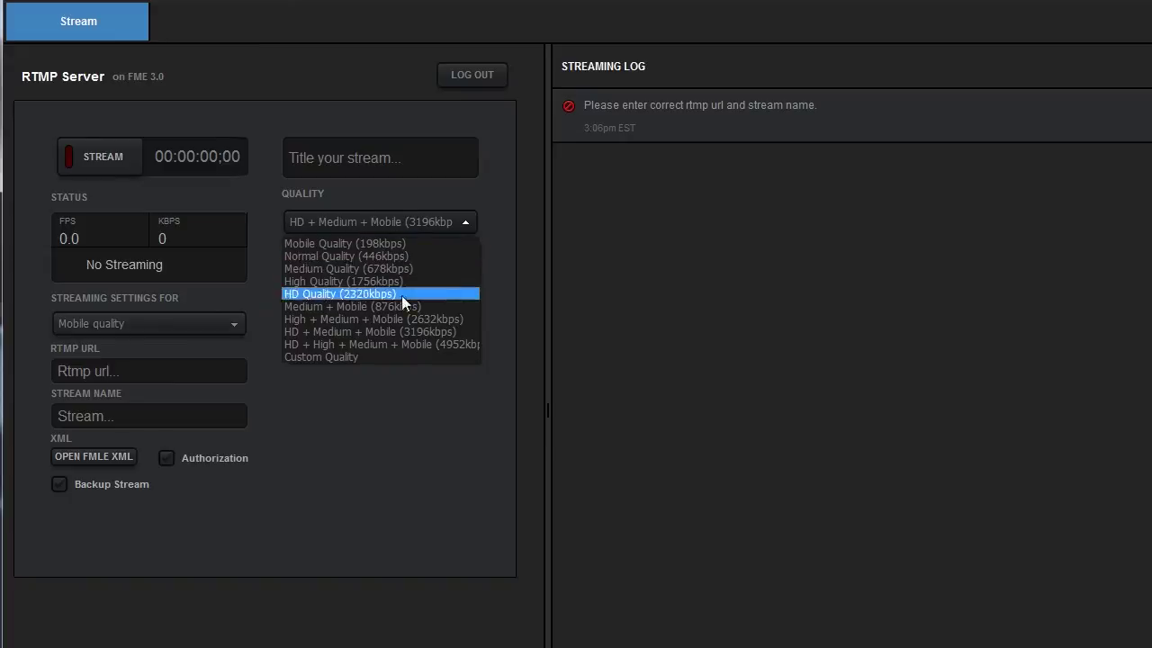
click(334, 434)
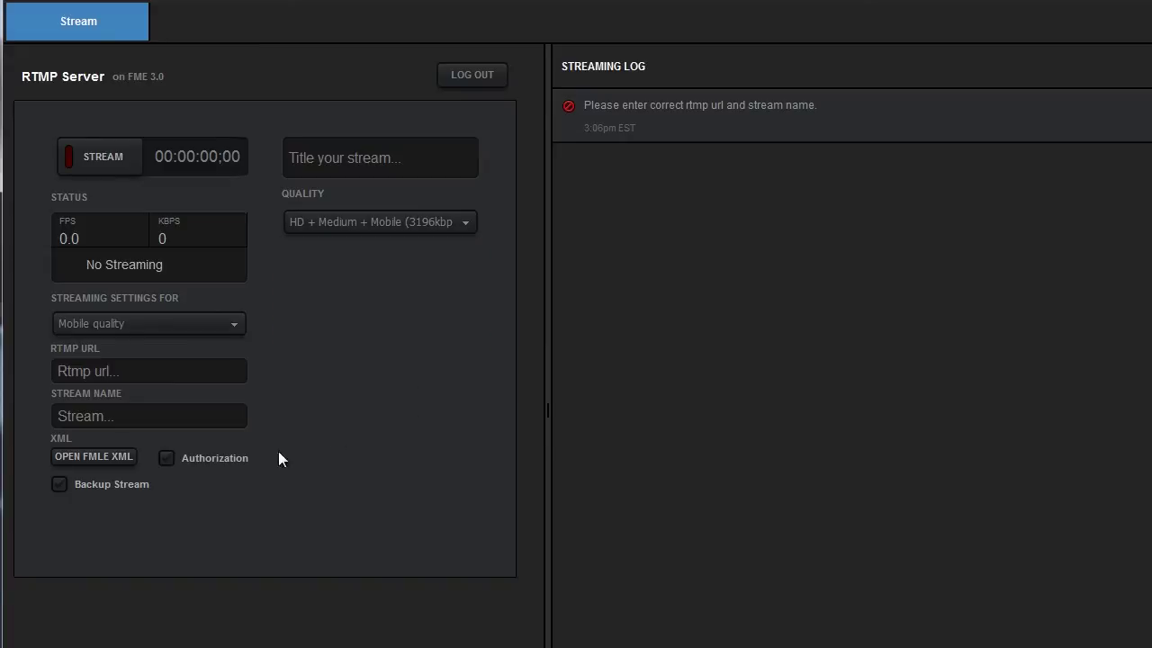
click(105, 458)
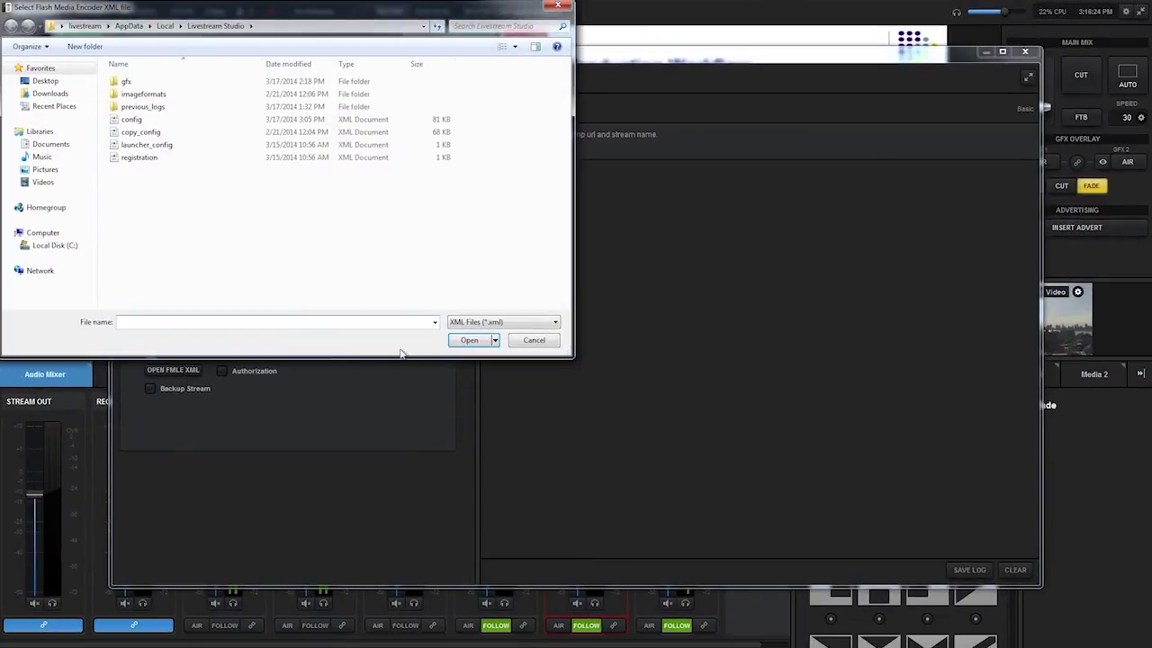
click(535, 340)
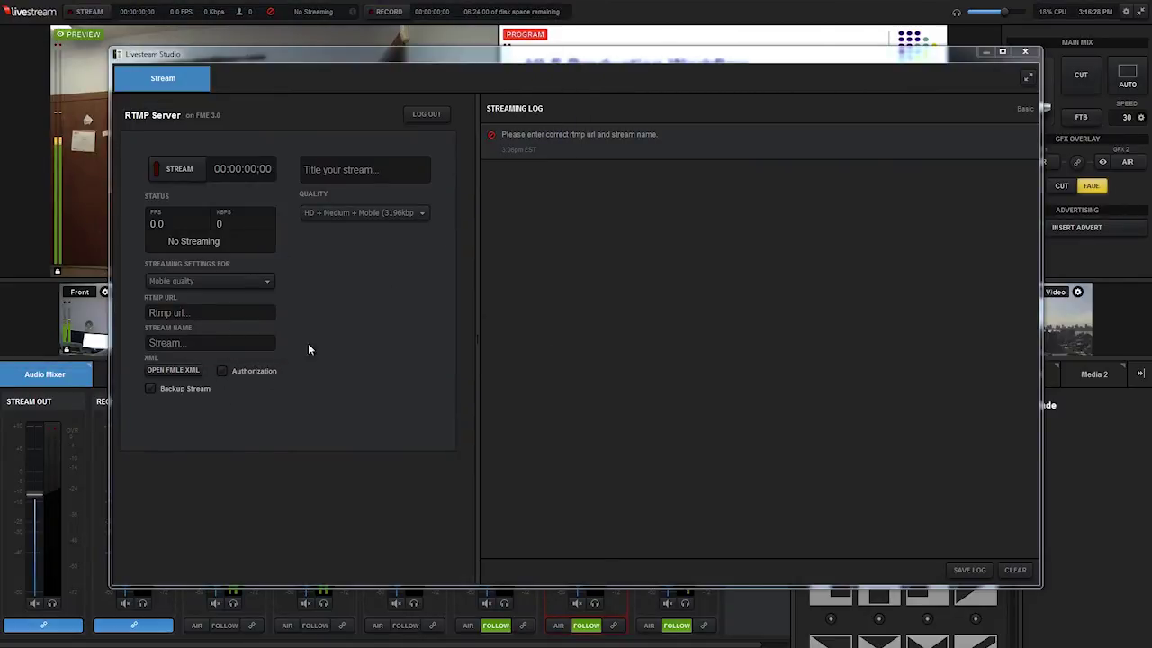
click(1027, 53)
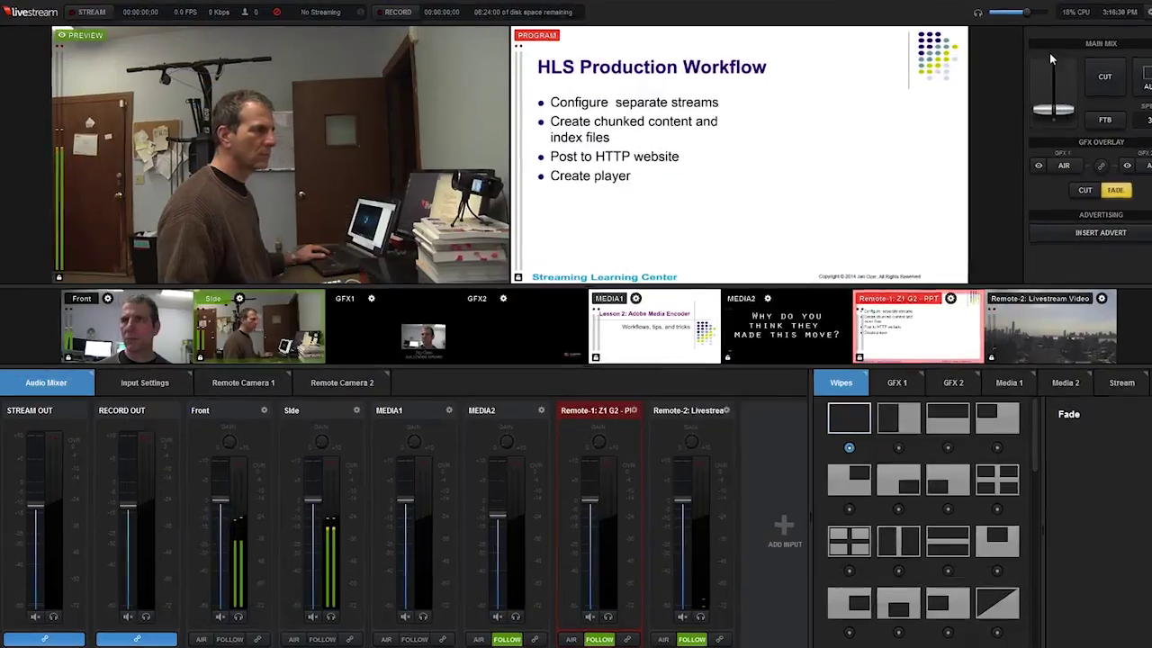